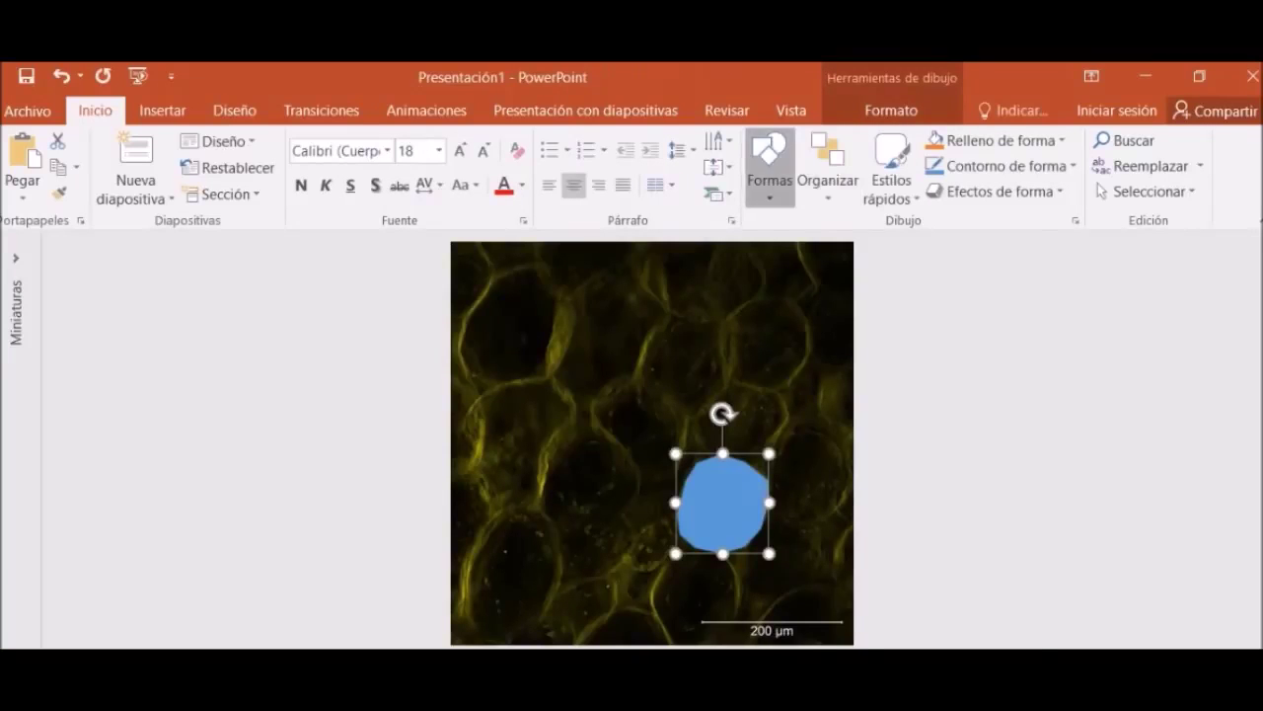
Trace a cell outline in the micrograph with a Forma libre freeform shape.
{"action": "left_click", "coordinate": [769, 163]}
{"action": "left_click", "coordinate": [1007, 246]}
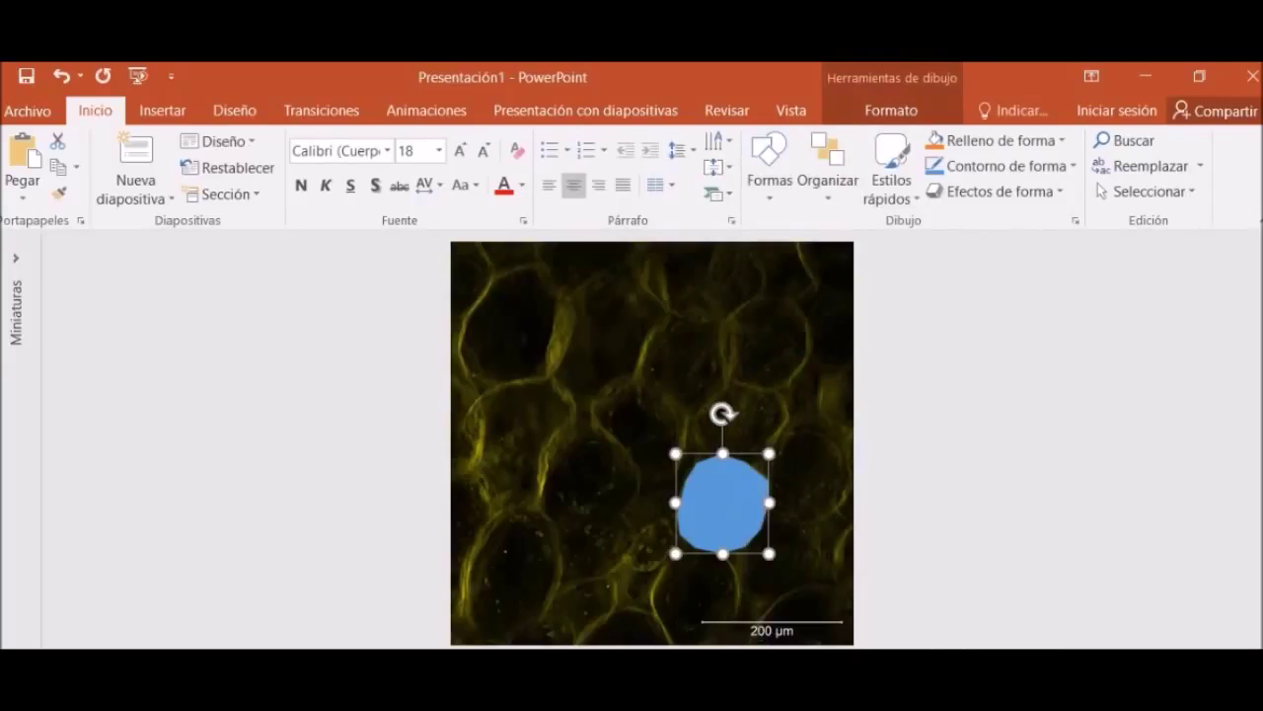
{"action": "key", "text": "Escape"}
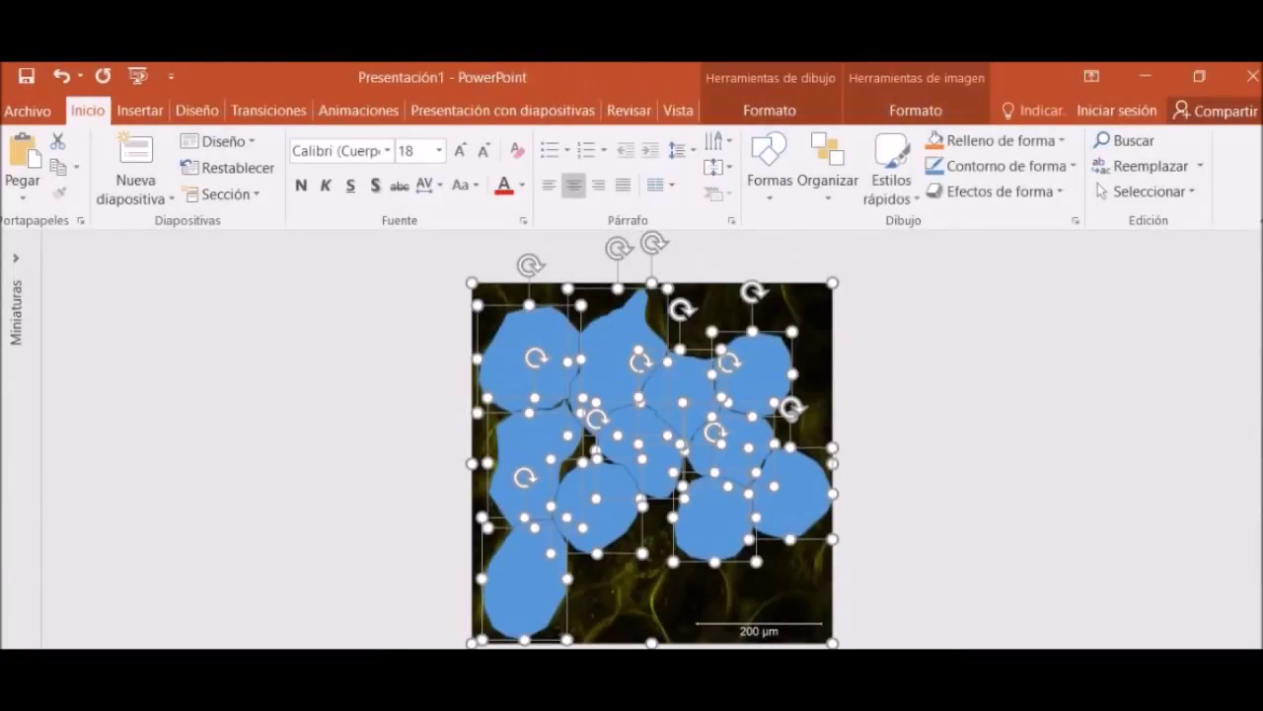
Give all the traced cell shapes a black fill and black outline.
{"action": "left_click", "coordinate": [999, 140]}
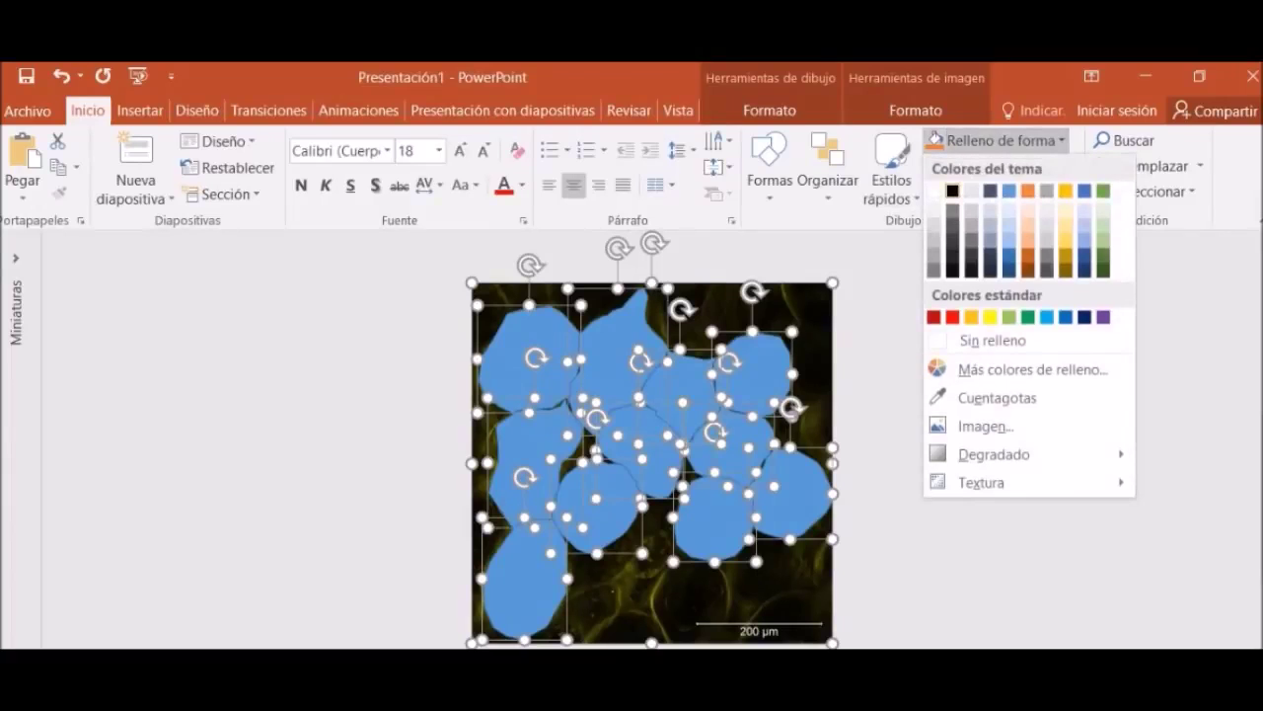
{"action": "left_click", "coordinate": [992, 340]}
{"action": "left_click", "coordinate": [1007, 166]}
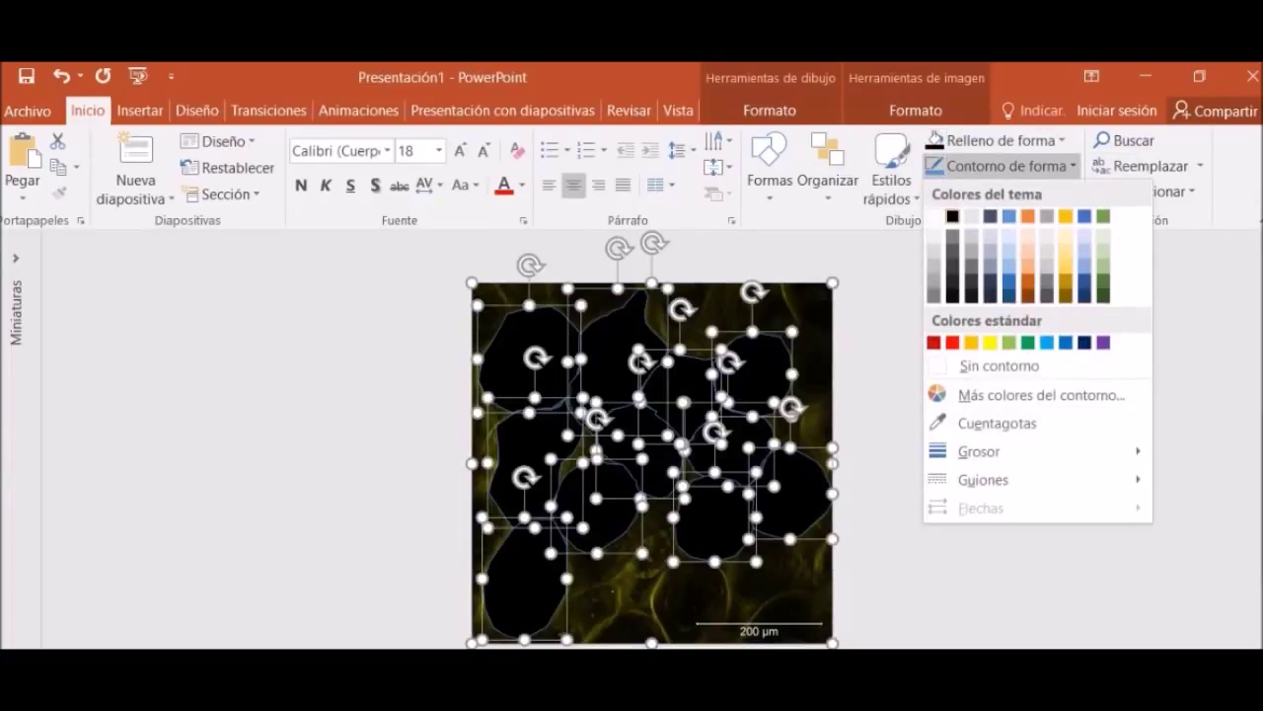
{"action": "left_click", "coordinate": [951, 216]}
{"action": "key", "text": "Escape"}
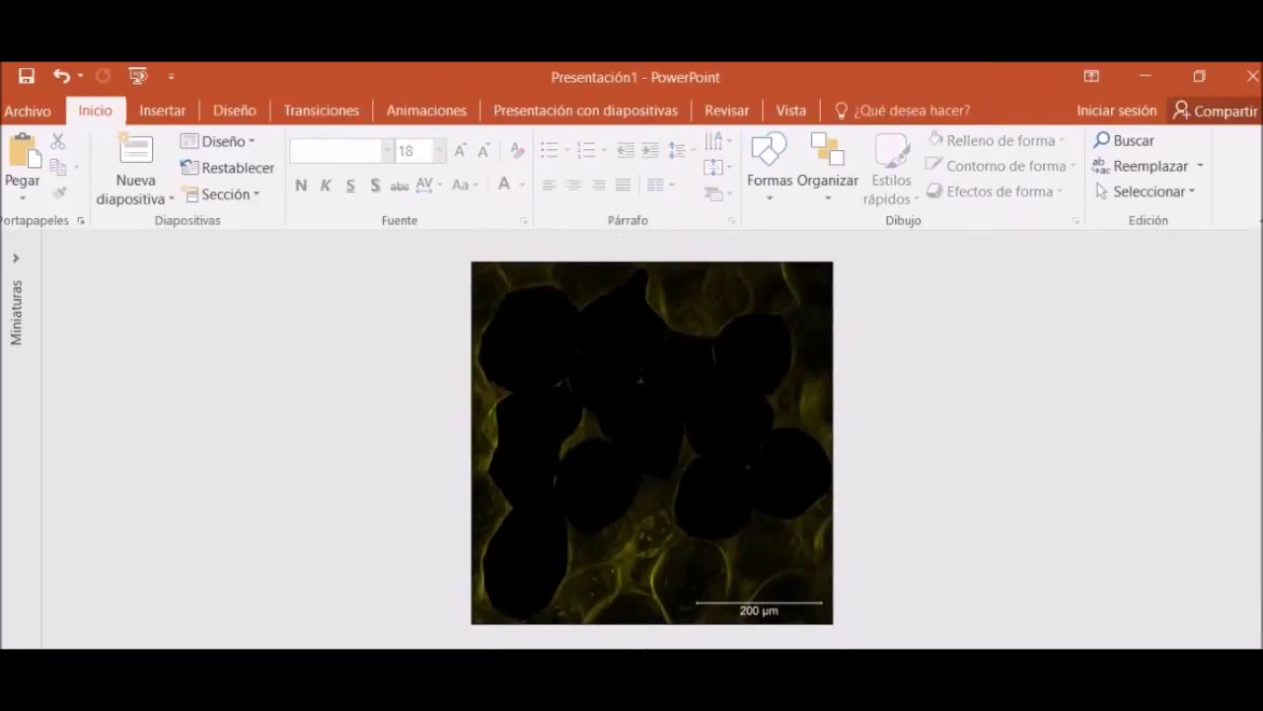
Delete the micrograph and drag a black cell shape apart from the others.
{"action": "key", "text": "ctrl+z"}
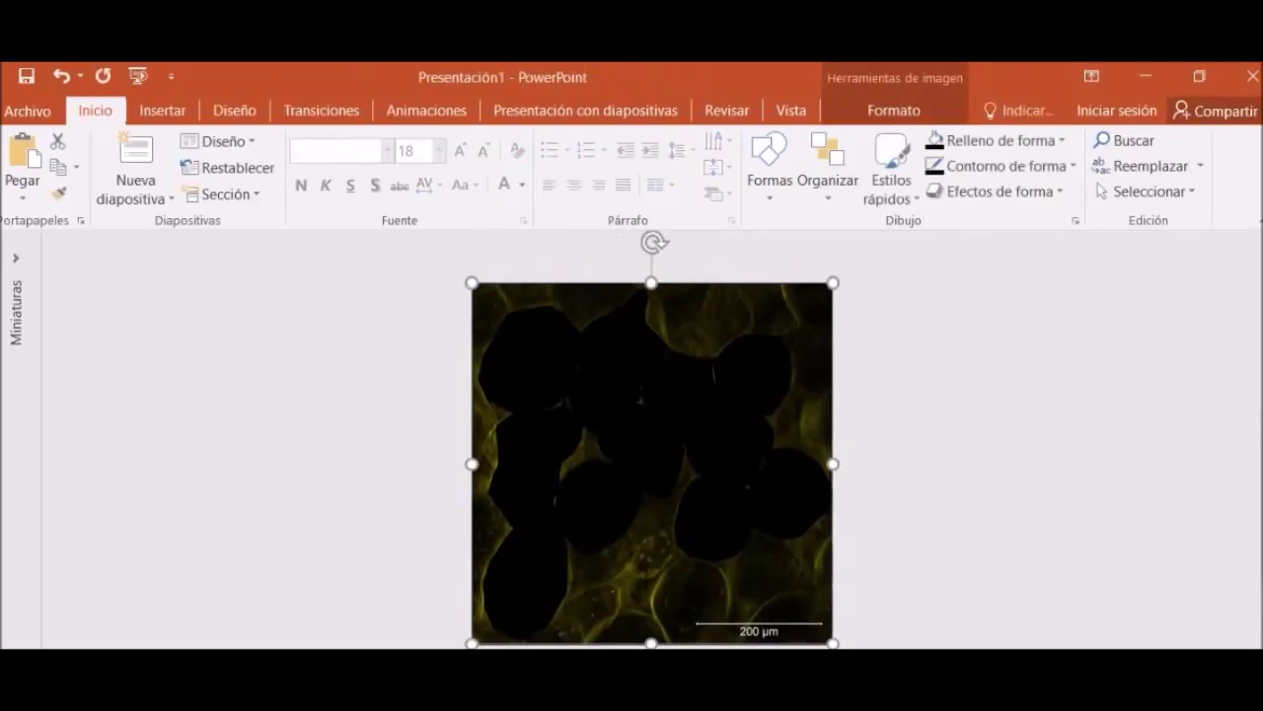
{"action": "key", "text": "Delete"}
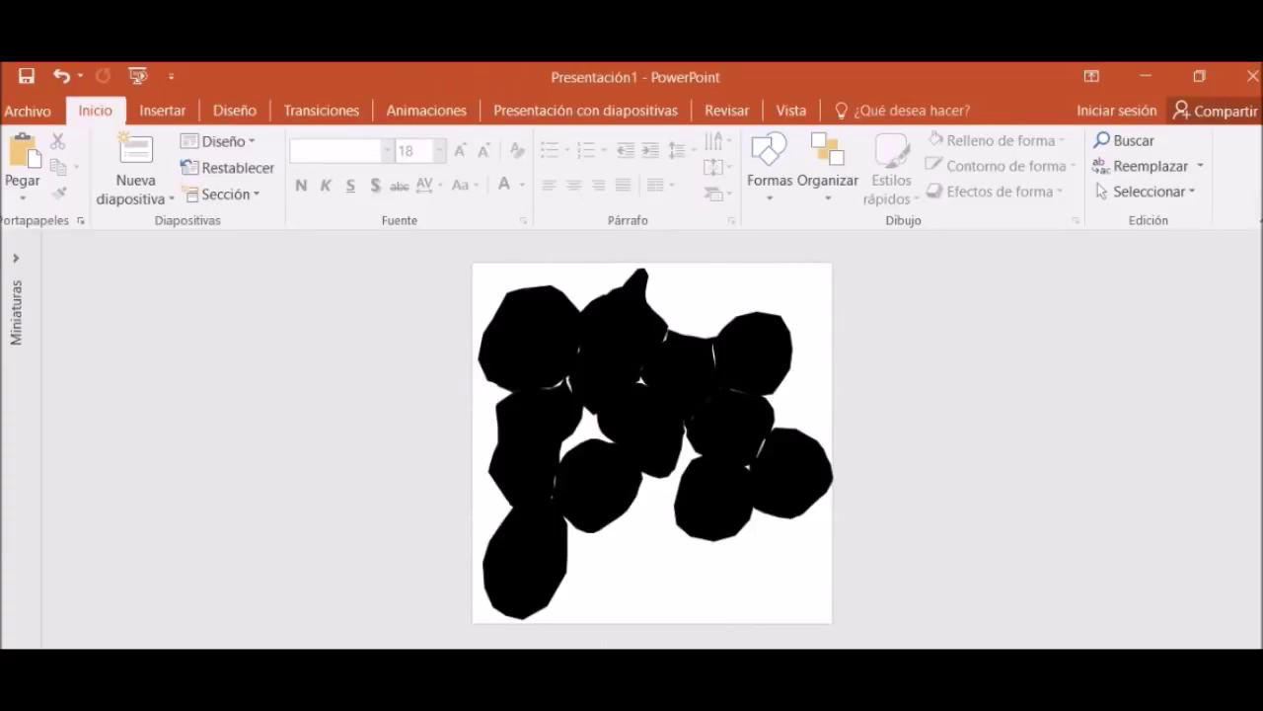
{"action": "left_click", "coordinate": [753, 352]}
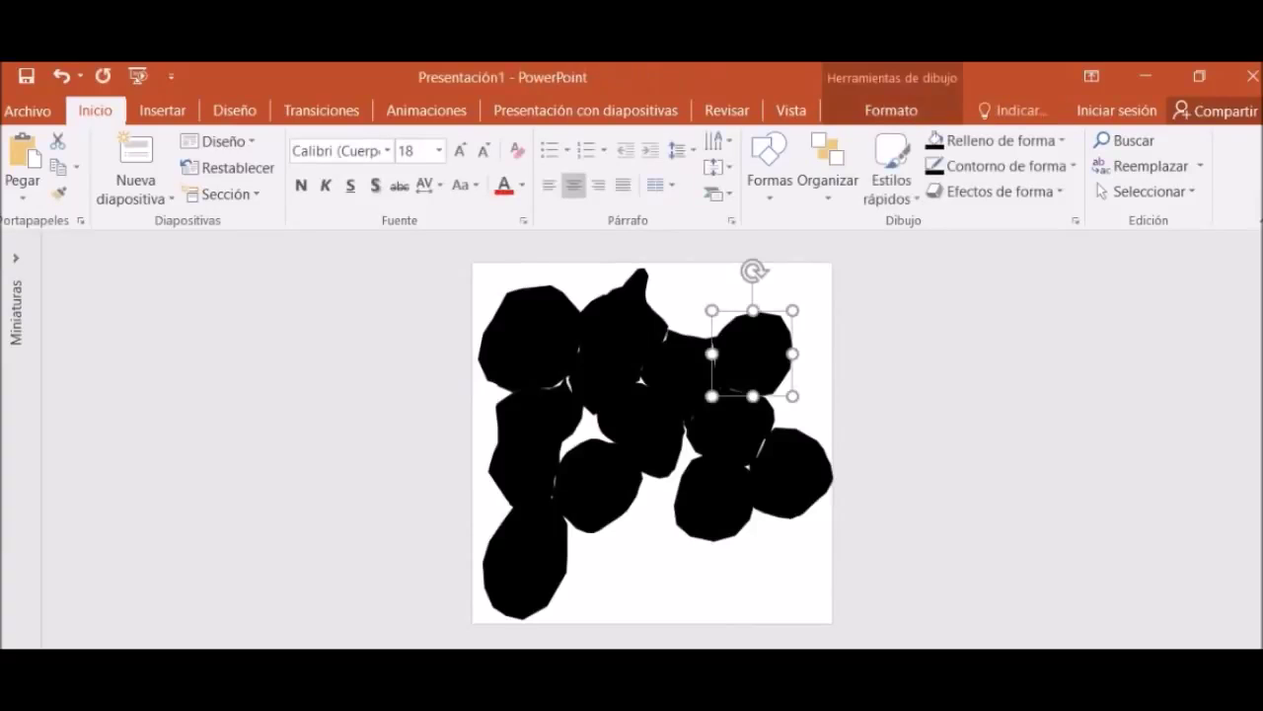
{"action": "left_click_drag", "start_coordinate": [753, 353], "coordinate": [780, 312]}
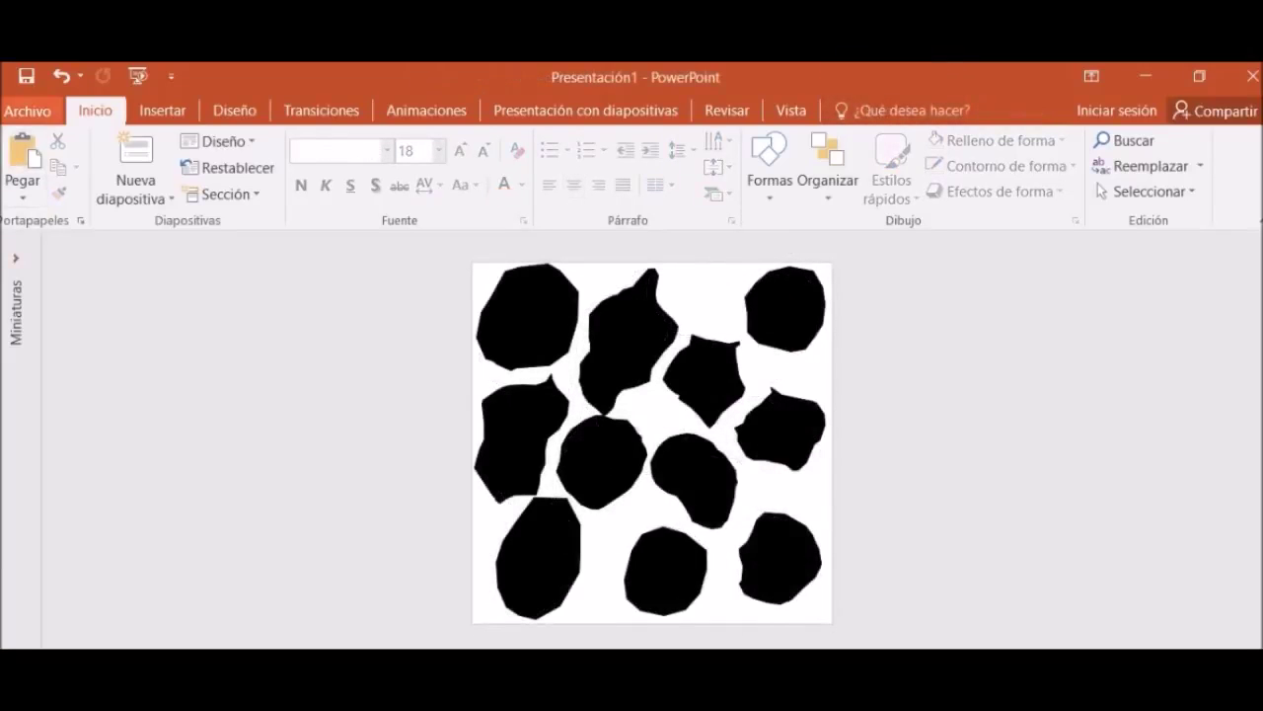
Start saving a copy of the slide to the Desktop as JPEG.
{"action": "left_click", "coordinate": [27, 110]}
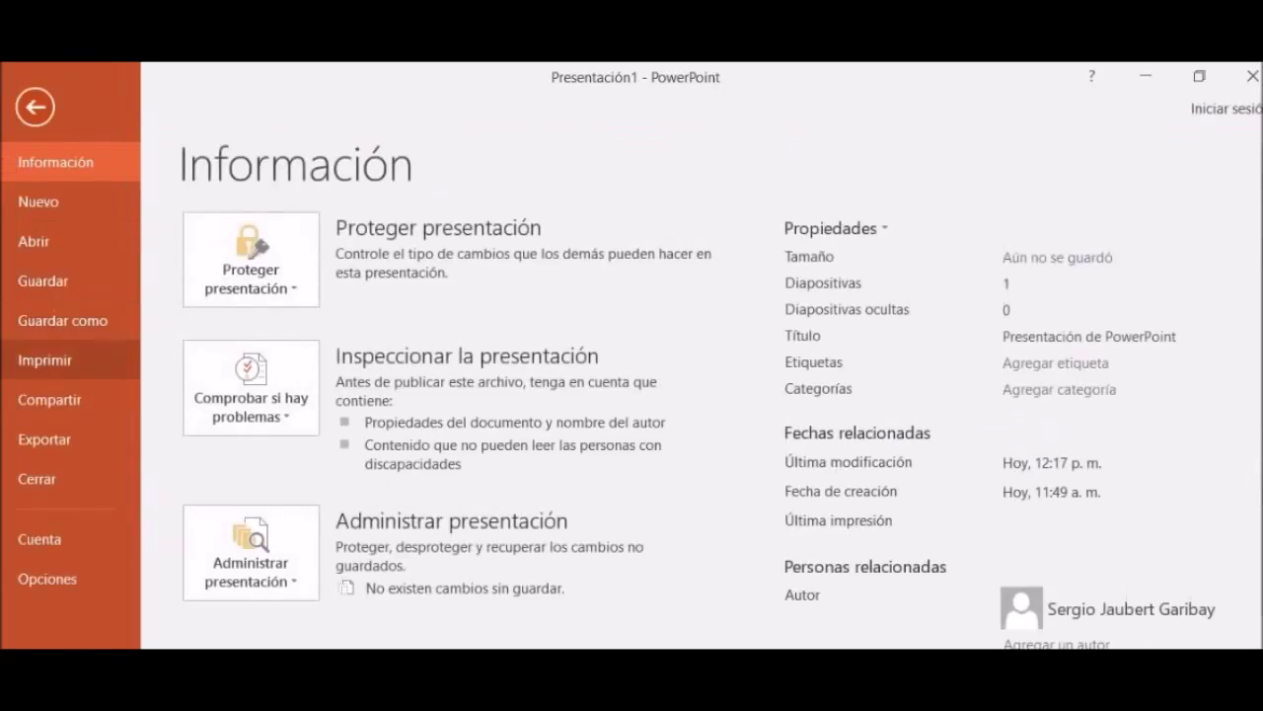
{"action": "left_click", "coordinate": [62, 320]}
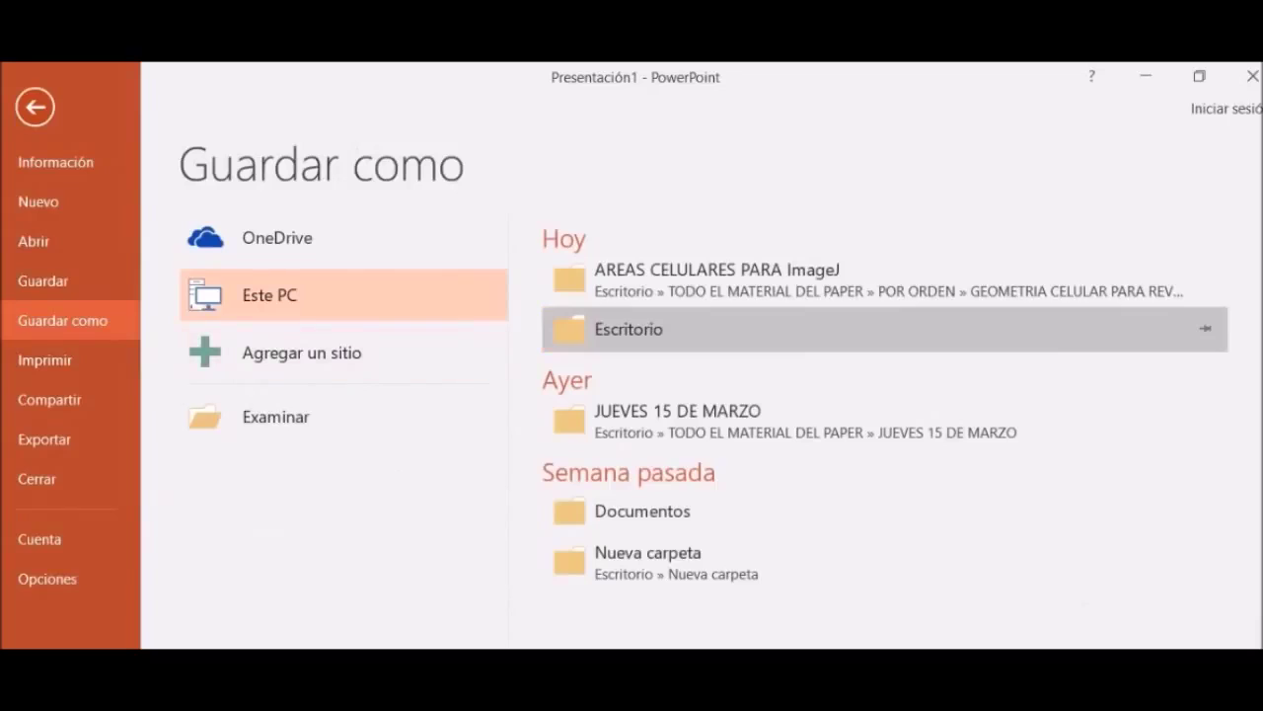
{"action": "left_click", "coordinate": [632, 328]}
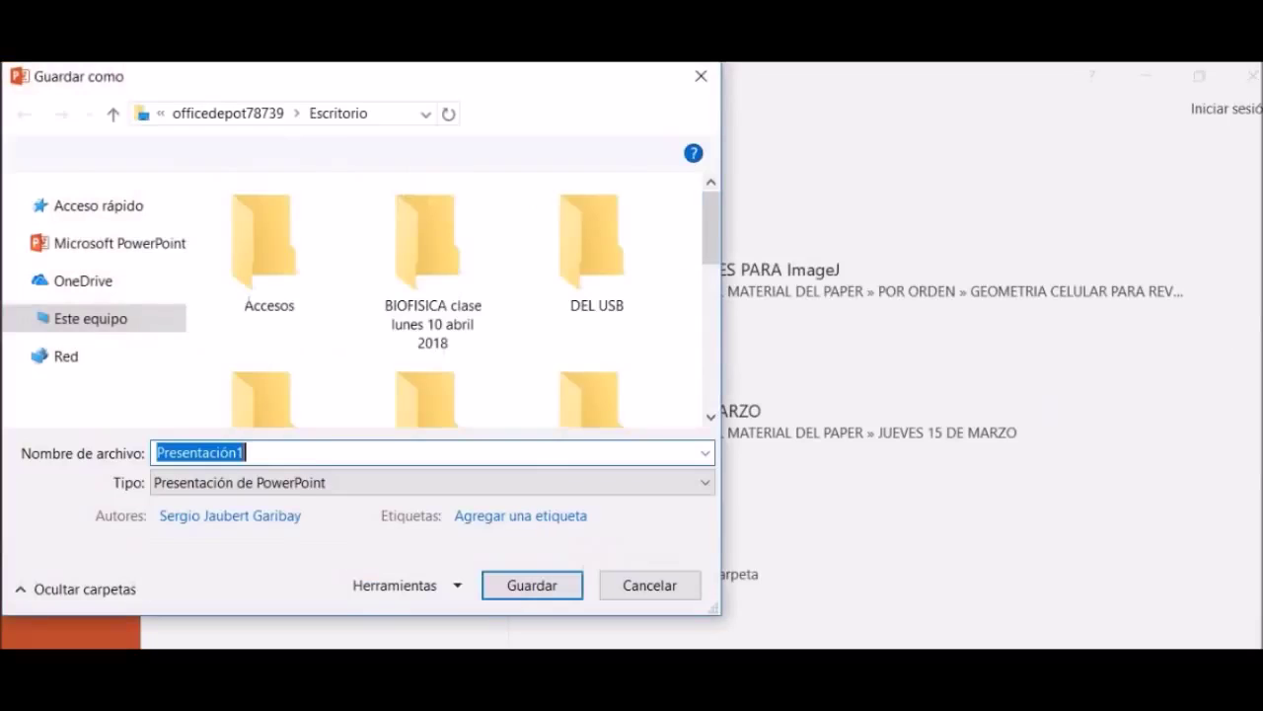
{"action": "left_click", "coordinate": [432, 481]}
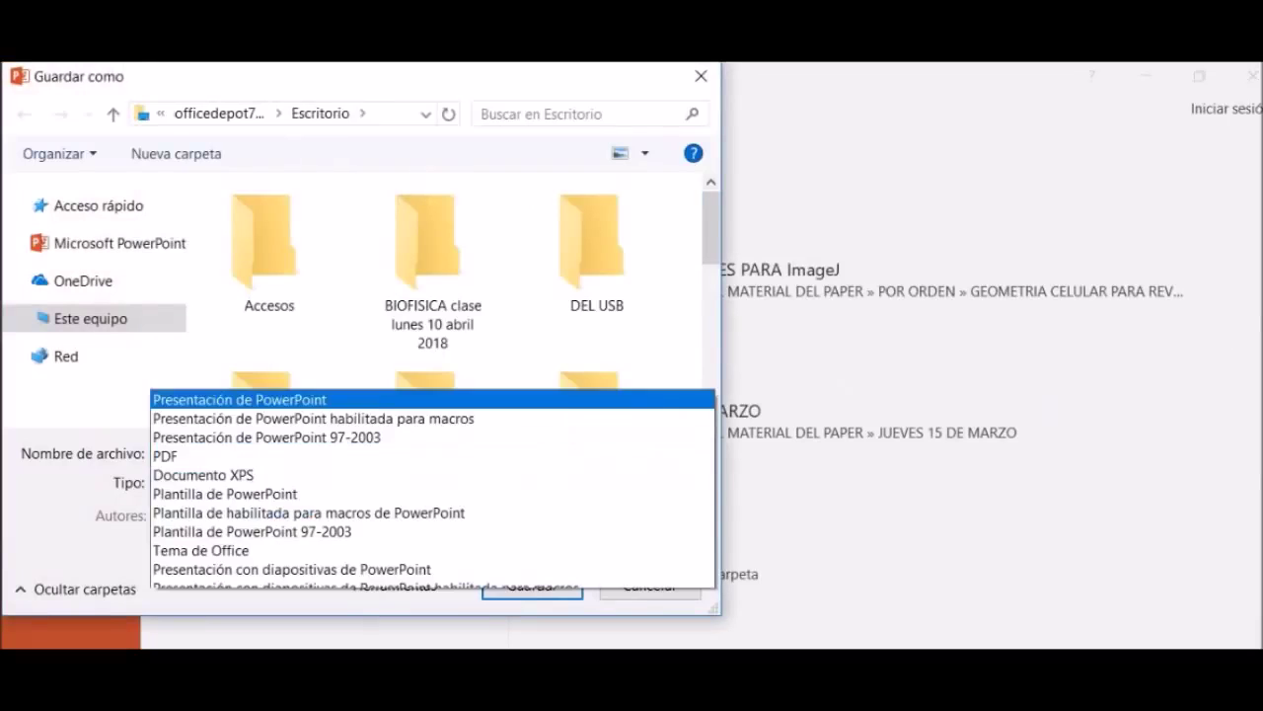
{"action": "key", "text": "Up"}
{"action": "key", "text": "Return"}
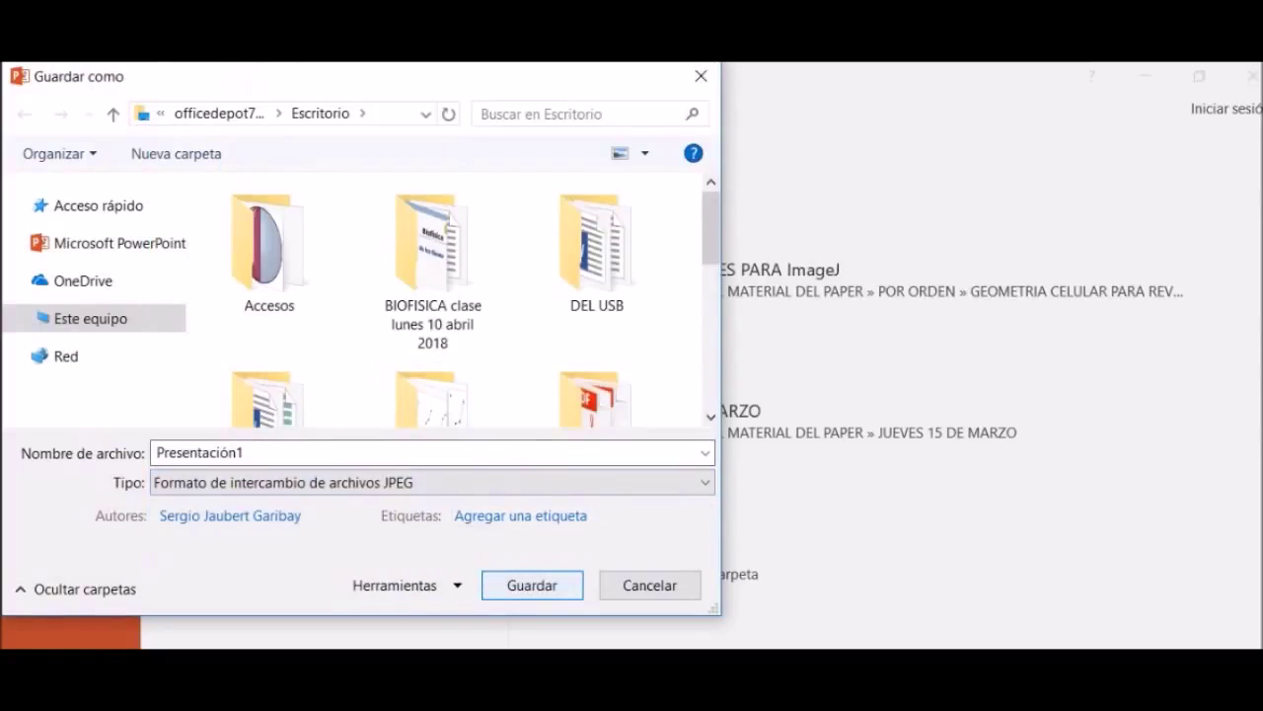
Save only this slide as 'celulas areas', then close PowerPoint without saving.
{"action": "key", "text": "shift+Tab"}
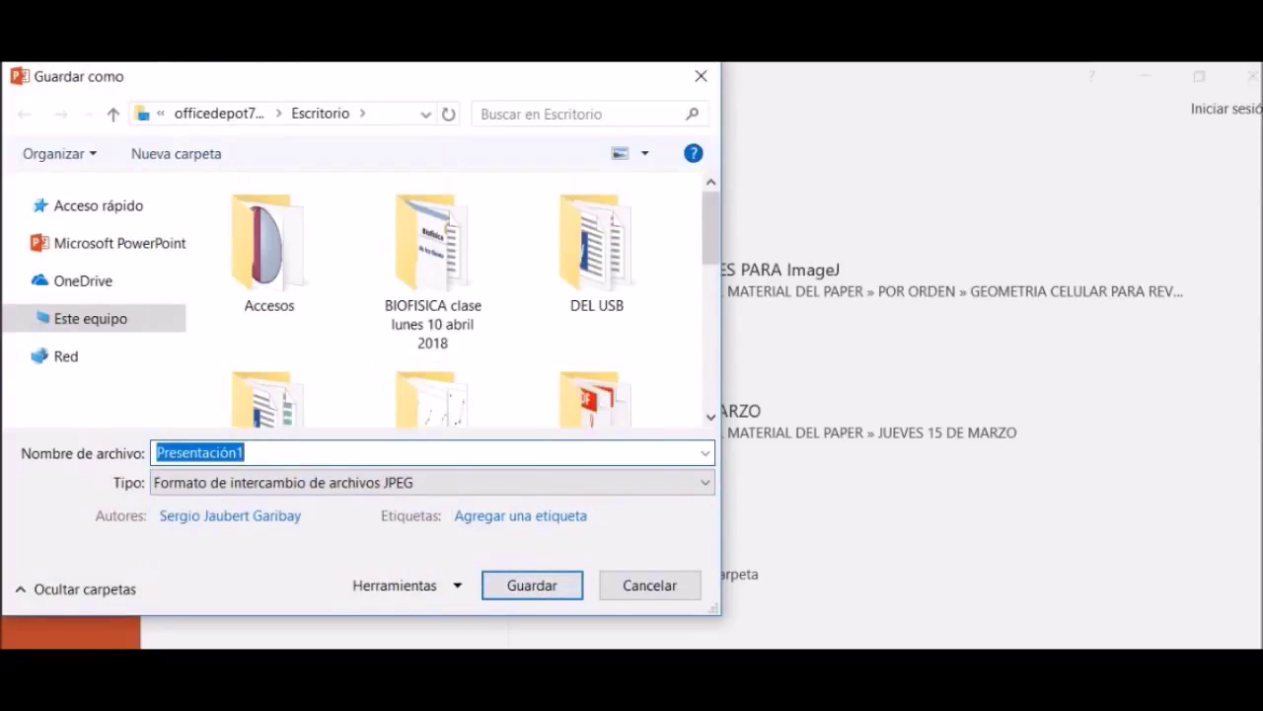
{"action": "key", "text": "BackSpace"}
{"action": "type", "text": "e"}
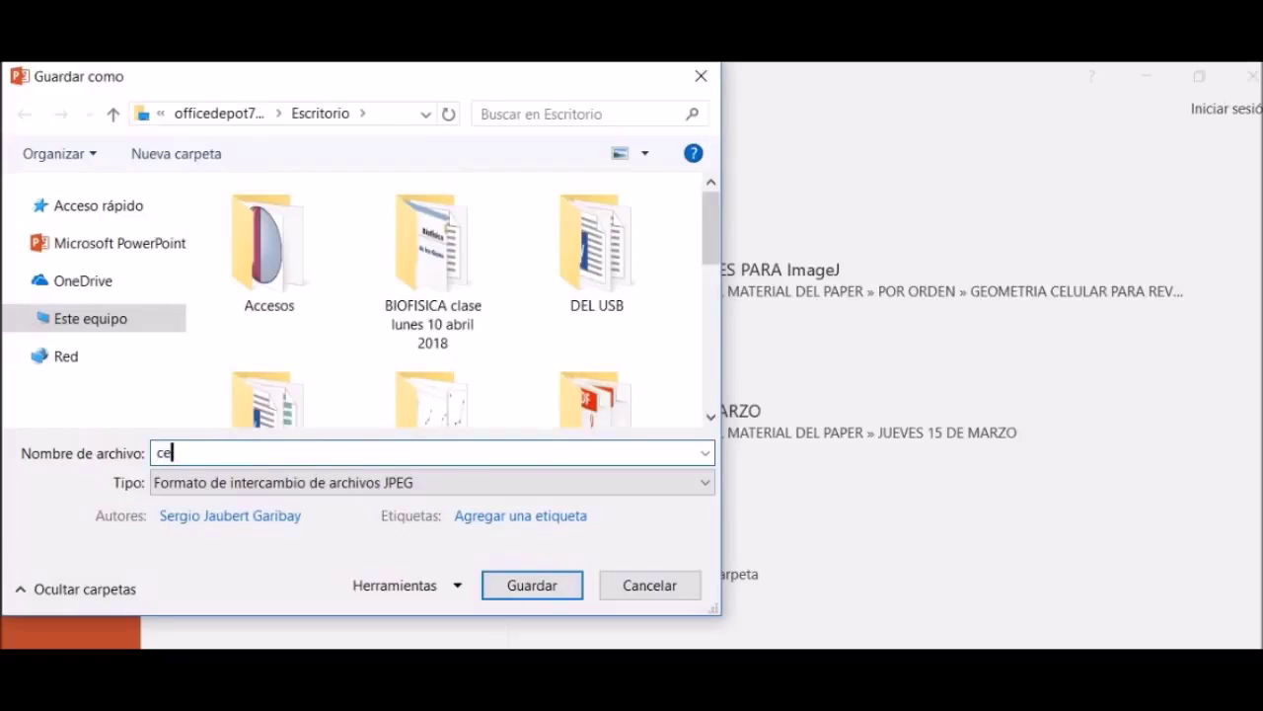
{"action": "type", "text": "lulas"}
{"action": "type", "text": " areas"}
{"action": "key", "text": "Return"}
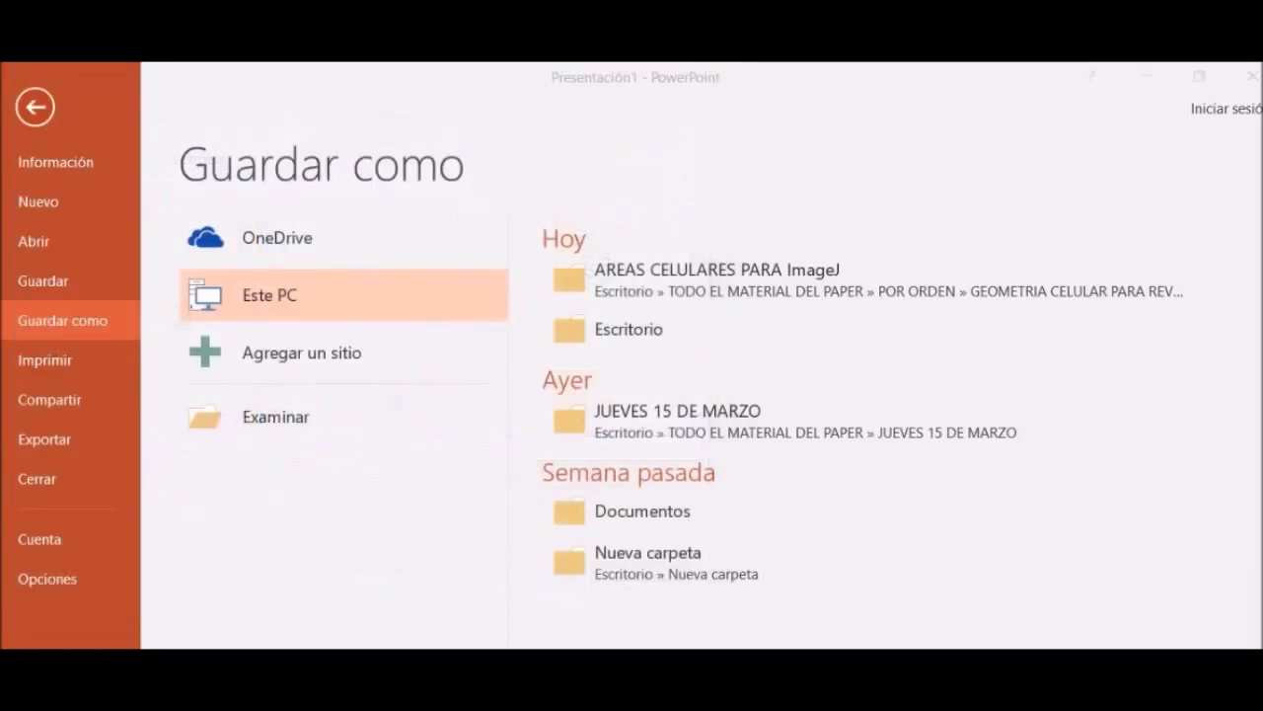
{"action": "left_click", "coordinate": [645, 448]}
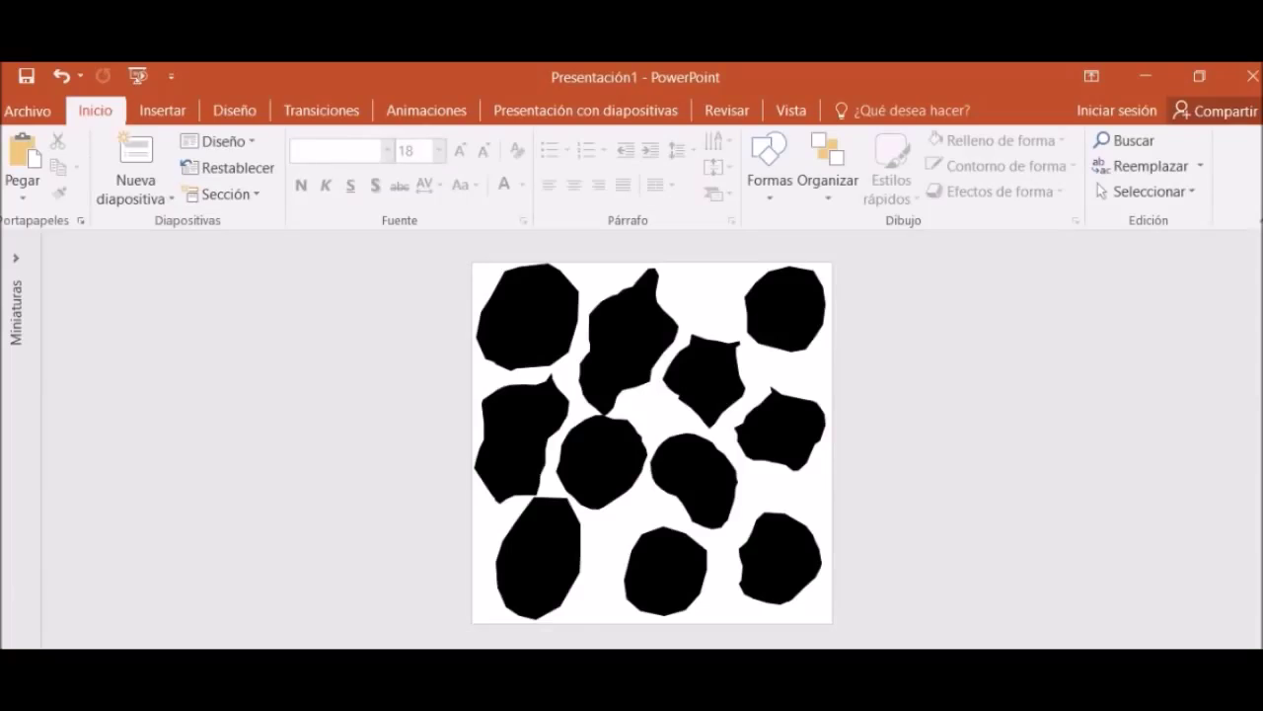
{"action": "left_click", "coordinate": [1248, 76]}
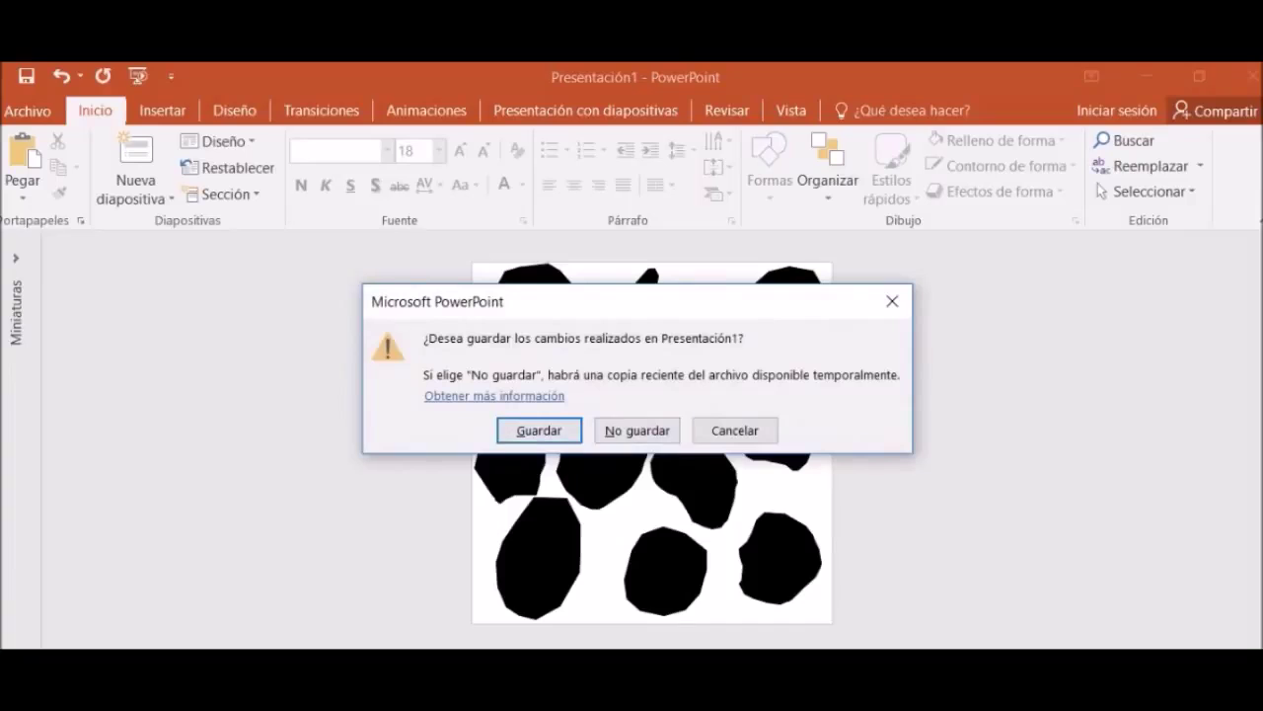
{"action": "left_click", "coordinate": [638, 430]}
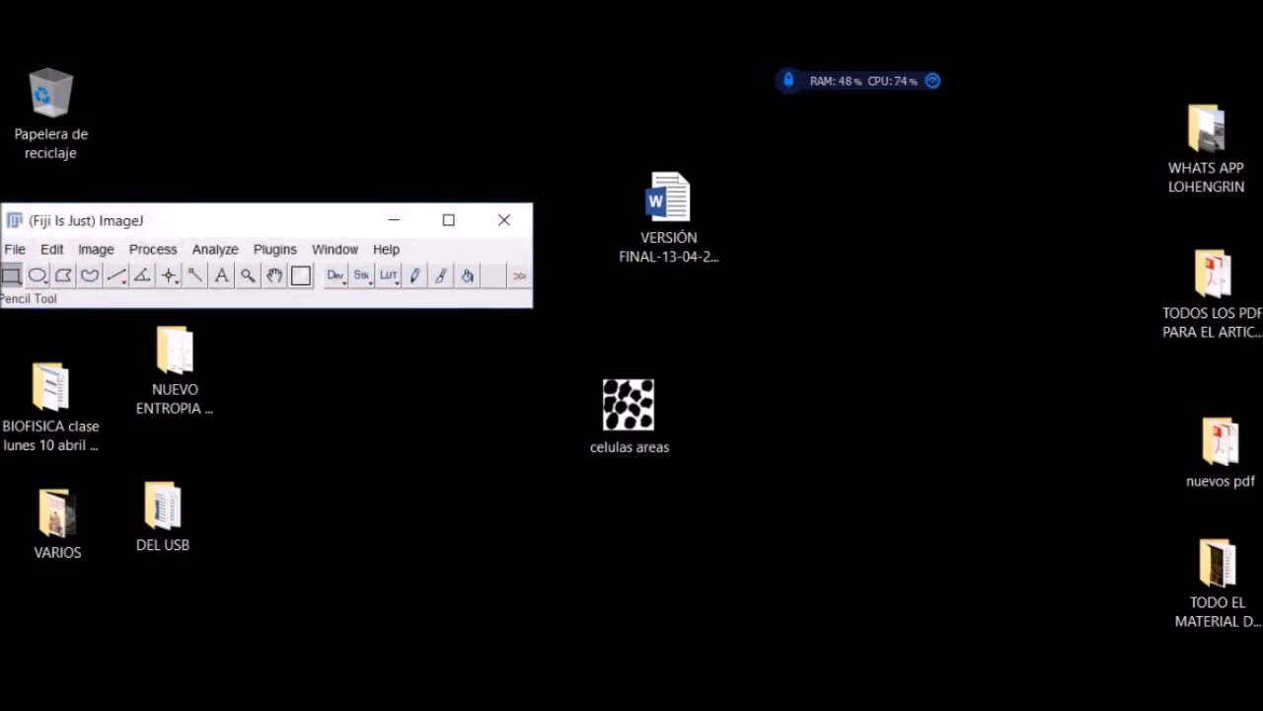
Open celulas areas.jpg in Fiji and move its window to the right.
{"action": "left_click", "coordinate": [14, 249]}
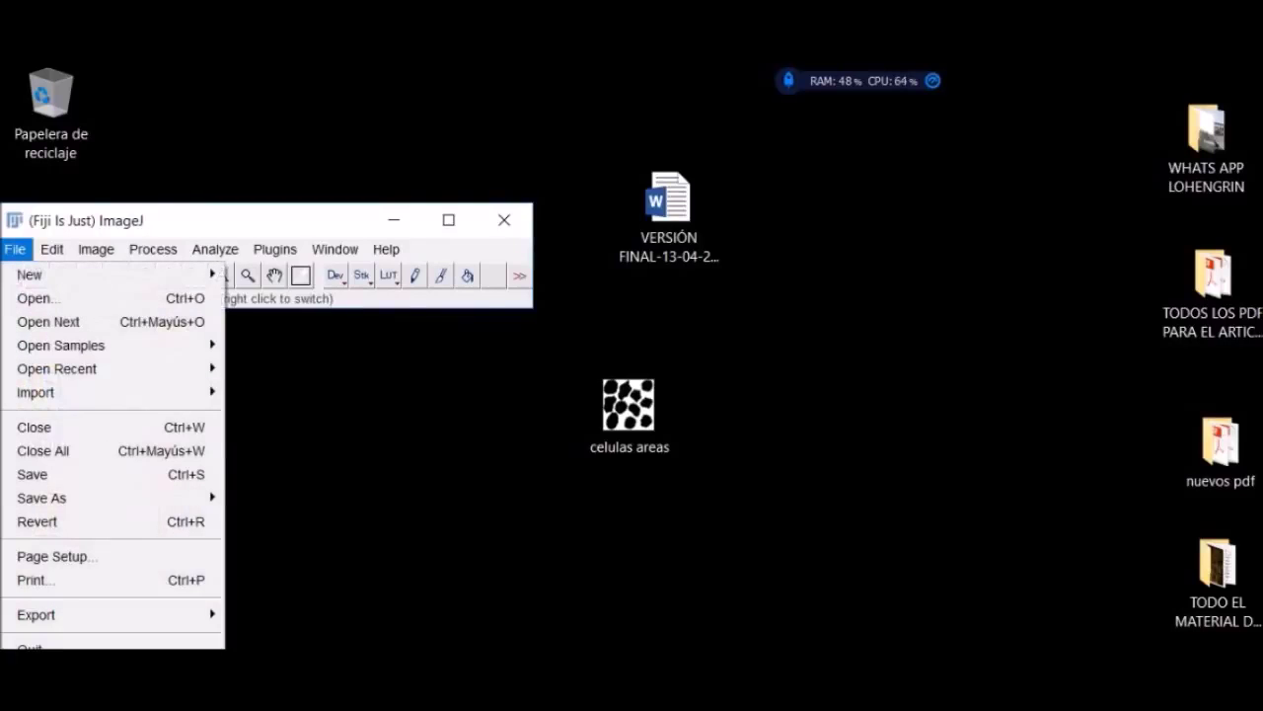
{"action": "left_click", "coordinate": [39, 296]}
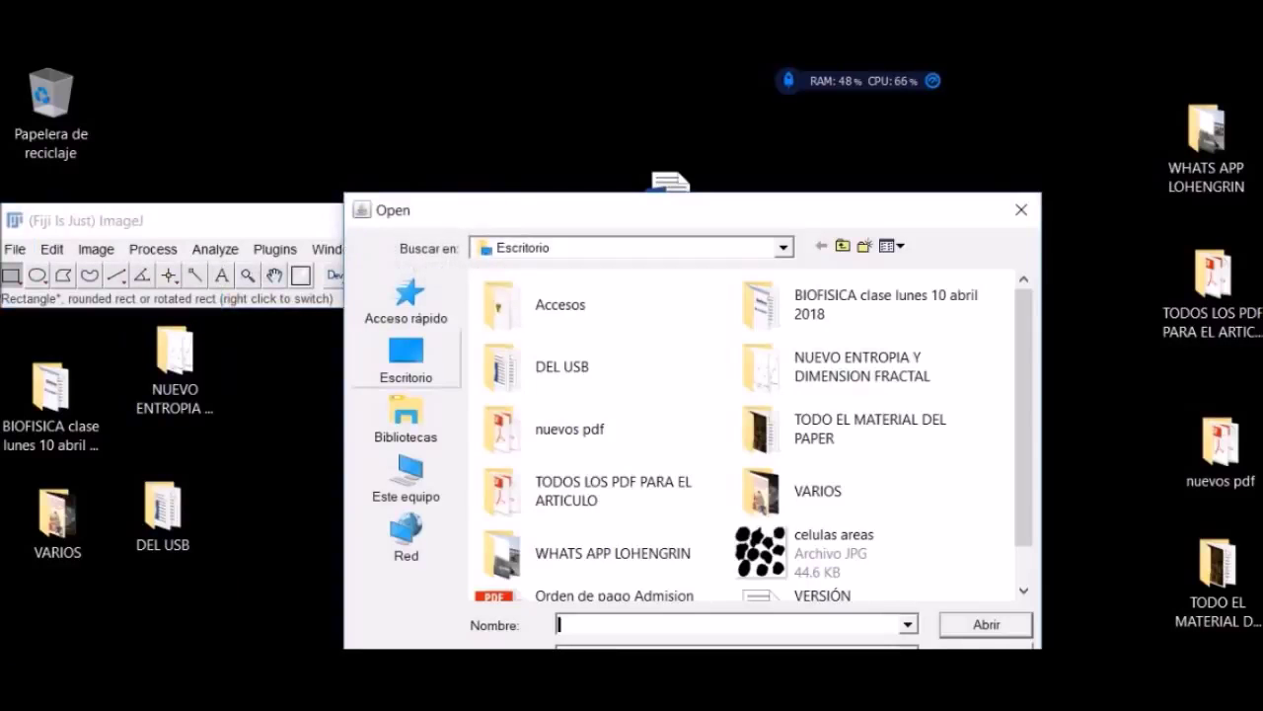
{"action": "double_click", "coordinate": [764, 544]}
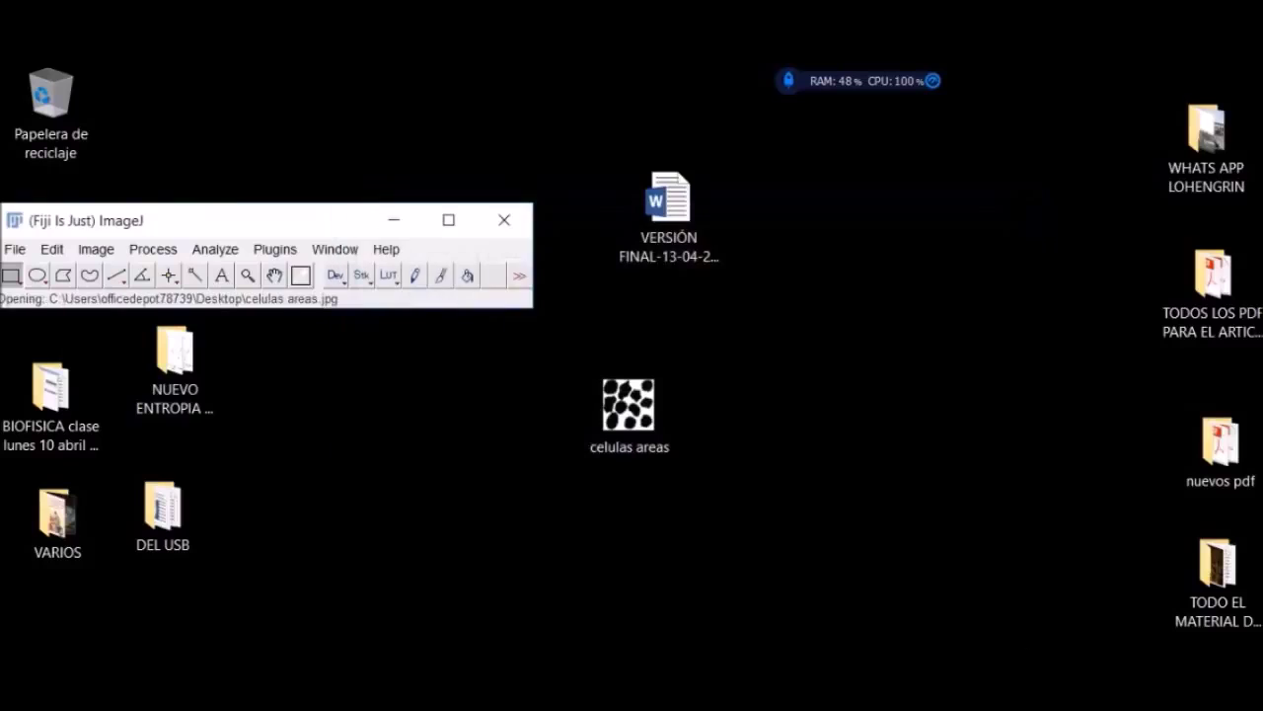
{"action": "mouse_move", "coordinate": [246, 190]}
{"action": "left_mouse_down"}
{"action": "mouse_move", "coordinate": [557, 207]}
{"action": "mouse_move", "coordinate": [798, 131]}
{"action": "left_mouse_up"}
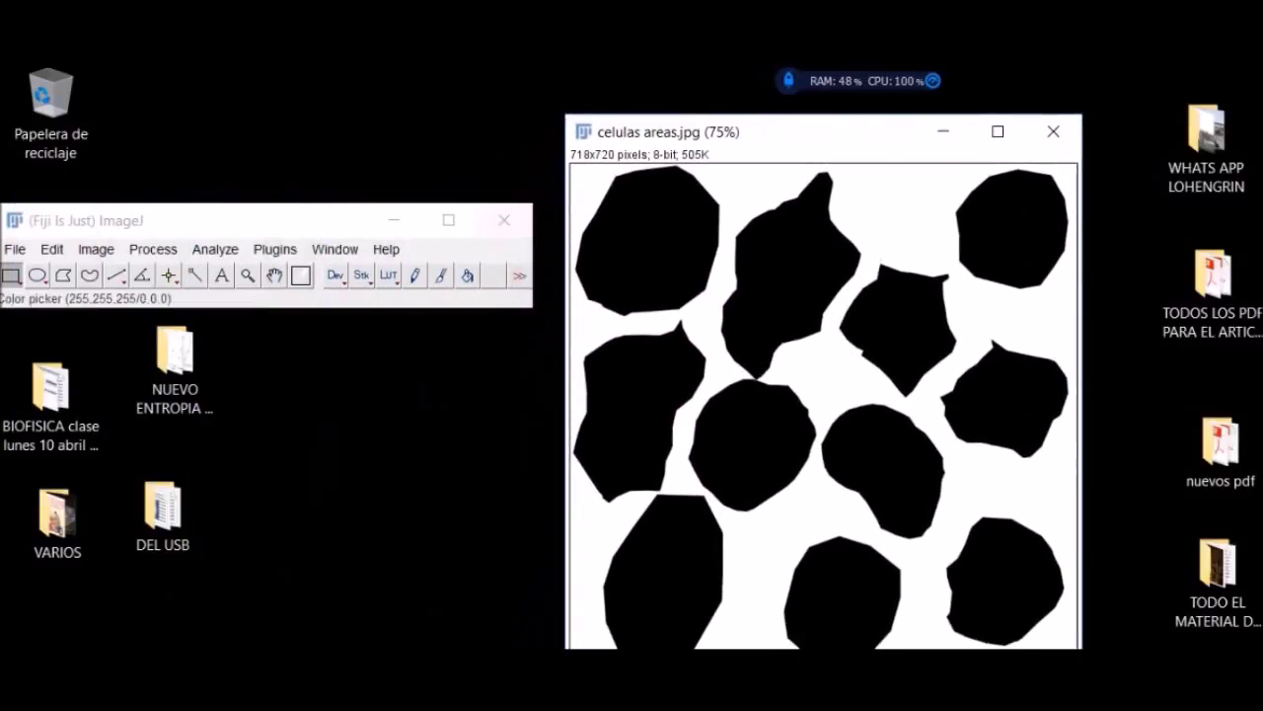
Apply Make Binary and Invert so the cells are black on white.
{"action": "left_click", "coordinate": [152, 249]}
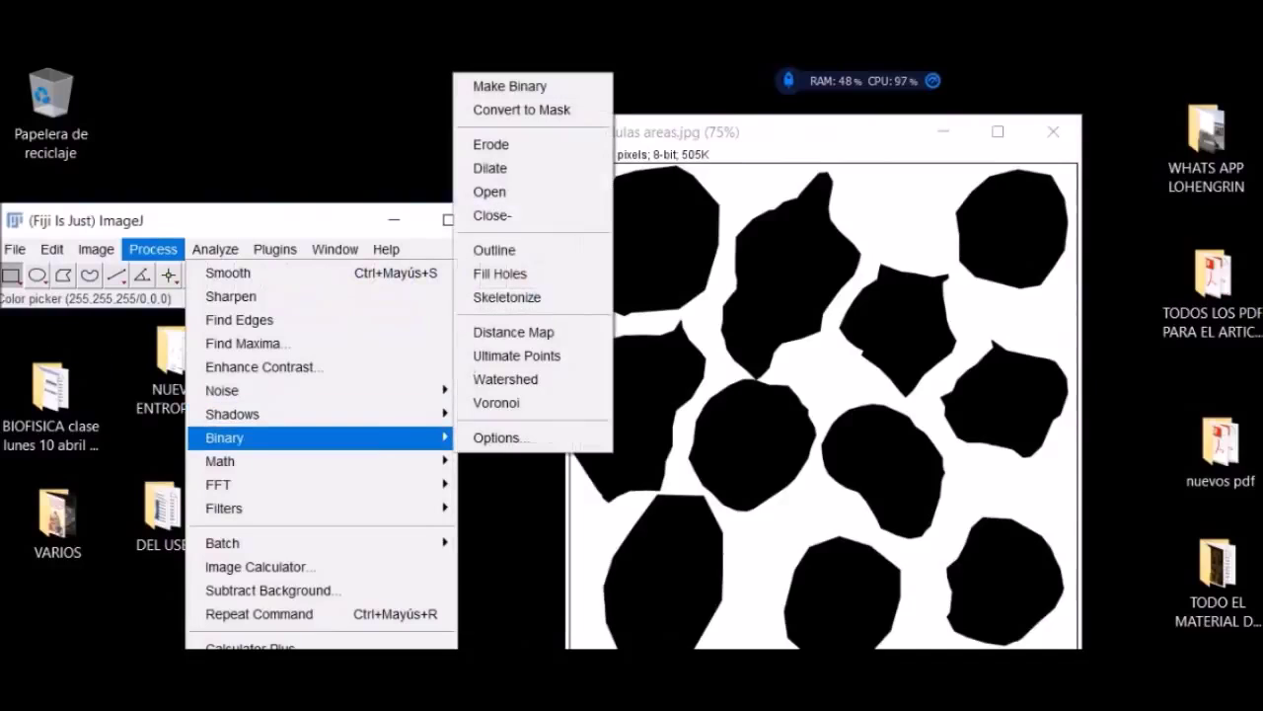
{"action": "left_click", "coordinate": [509, 86]}
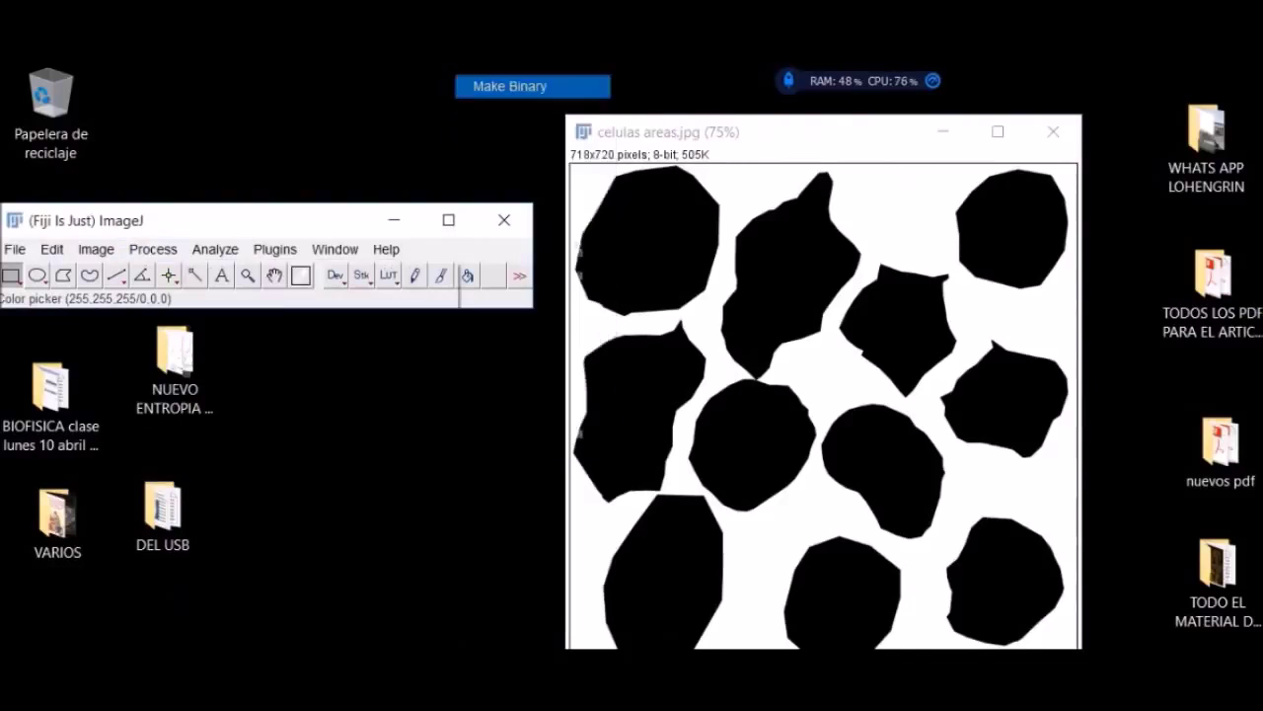
{"action": "left_click", "coordinate": [51, 249]}
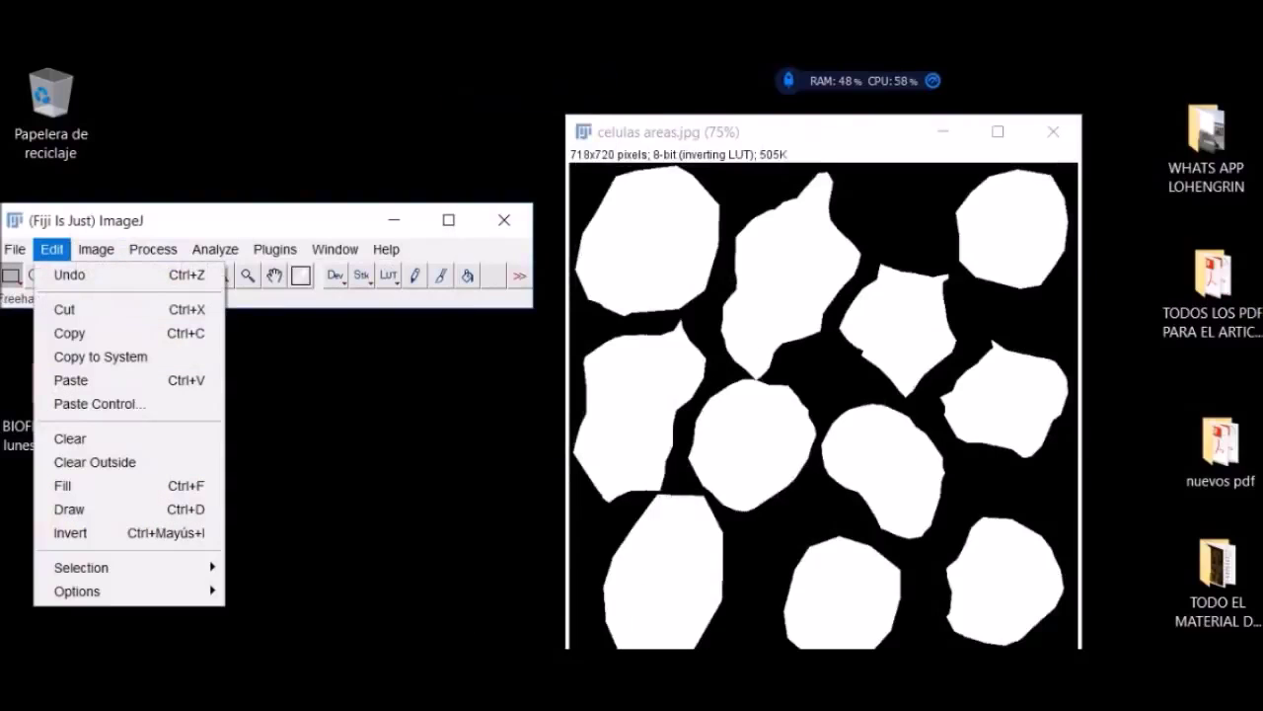
{"action": "left_click", "coordinate": [70, 533]}
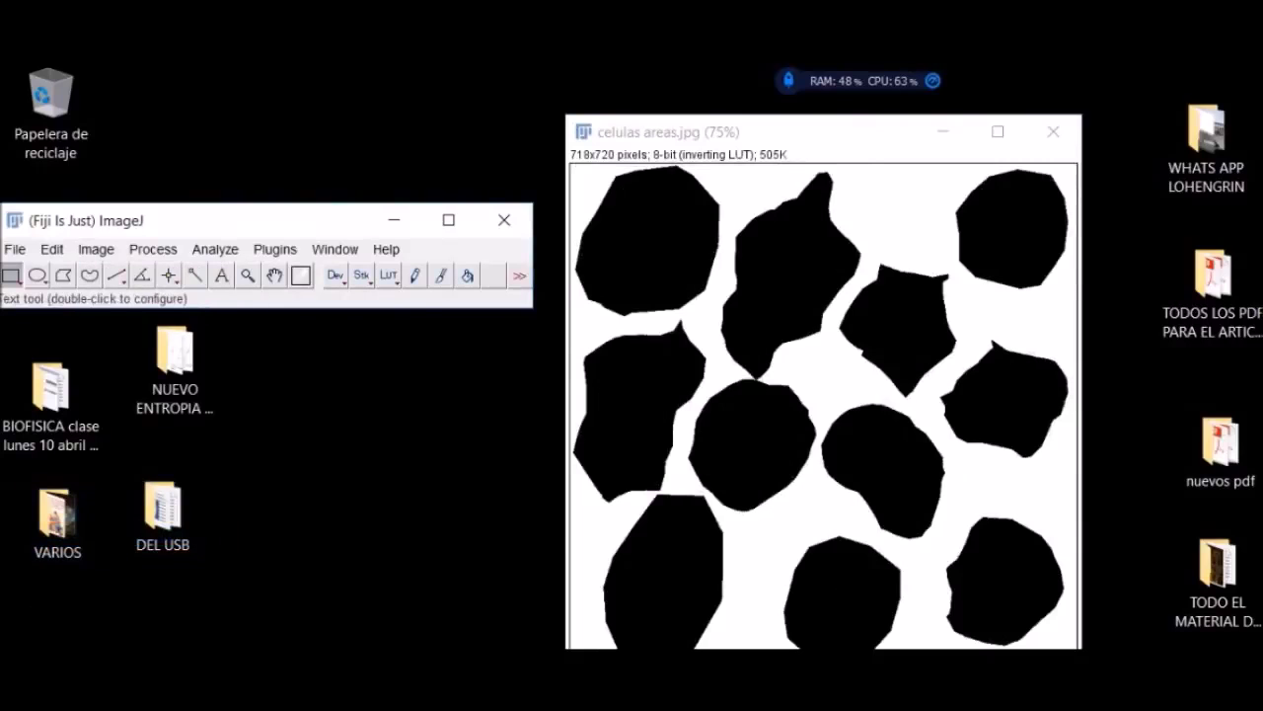
{"action": "left_click", "coordinate": [215, 248]}
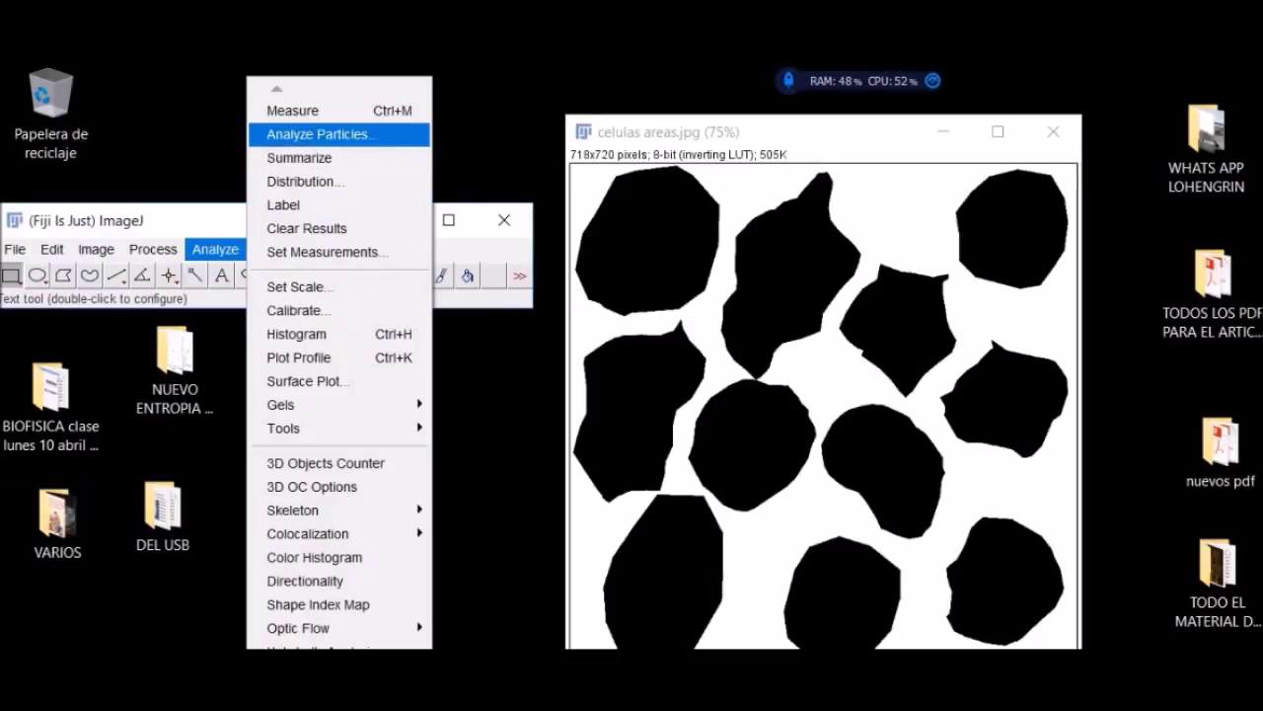
Run Analyze Particles with default options and bring the 10-cell Results table into view.
{"action": "key", "text": "Return"}
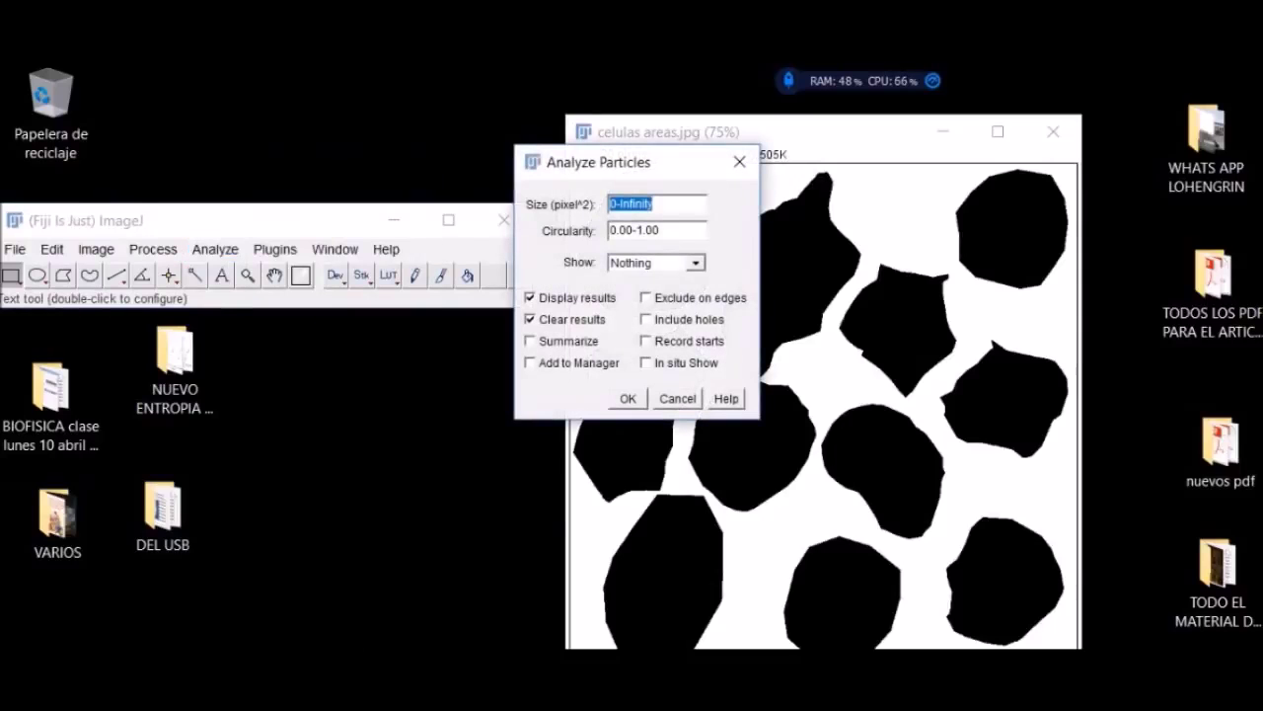
{"action": "key", "text": "Return"}
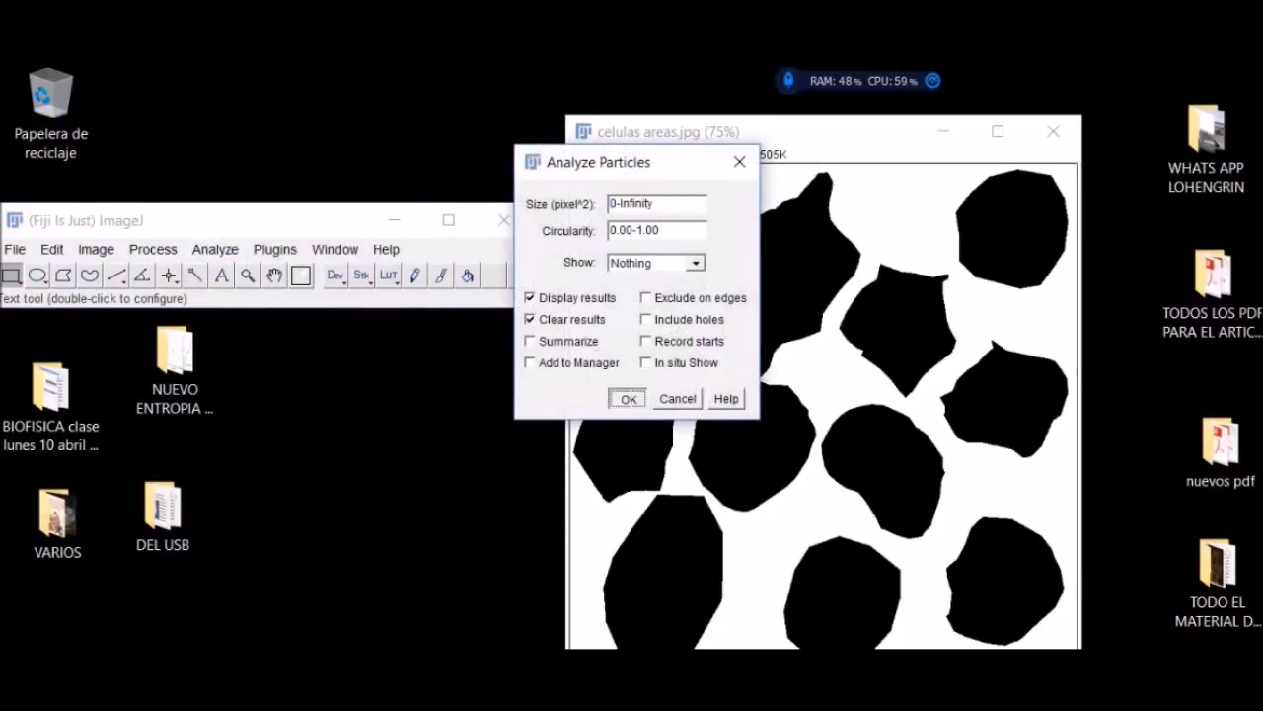
{"action": "left_click_drag", "start_coordinate": [593, 352], "coordinate": [757, 302]}
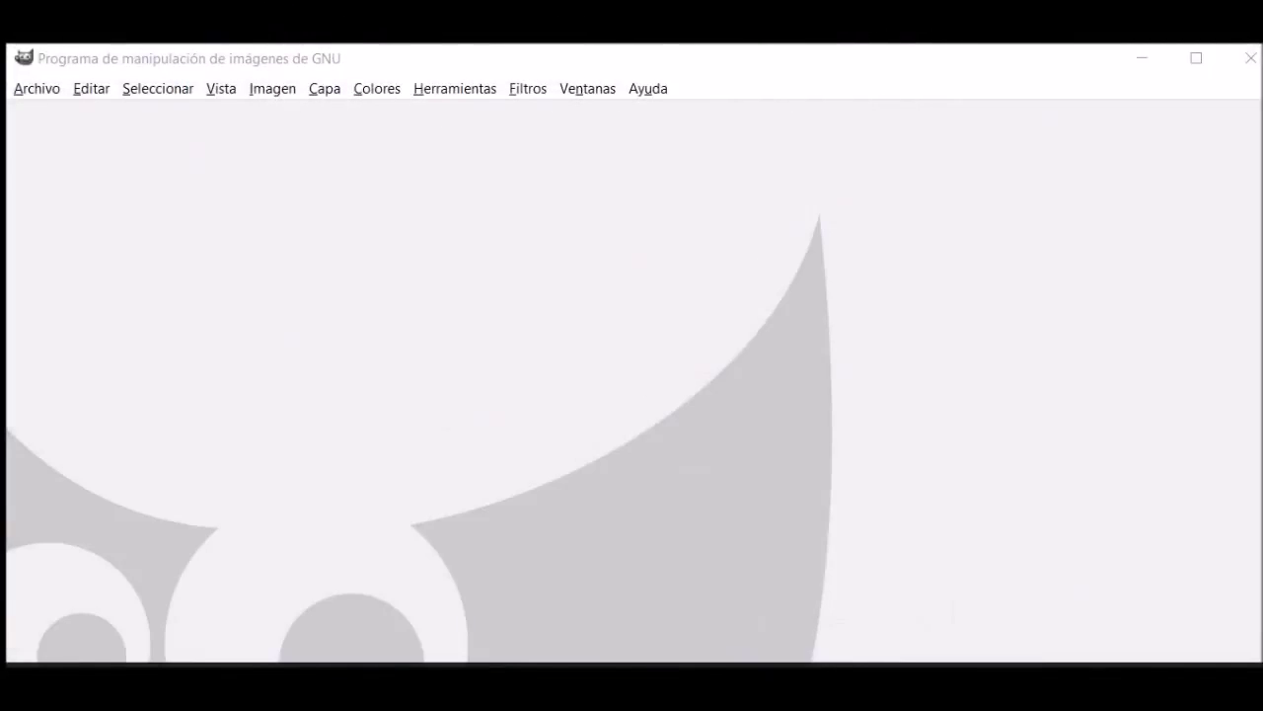
Open Osmo long mango position 2 yellow.jpg from the Desktop in GIMP.
{"action": "key", "text": "alt+a"}
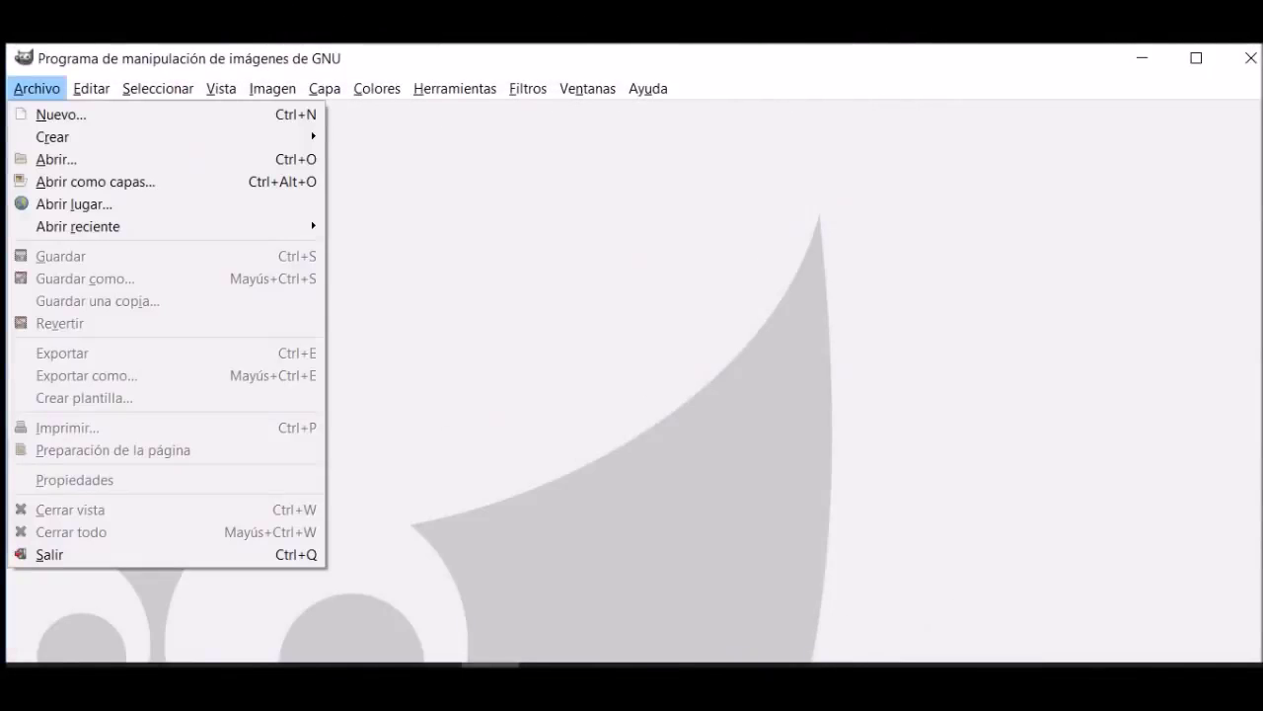
{"action": "key", "text": "Return"}
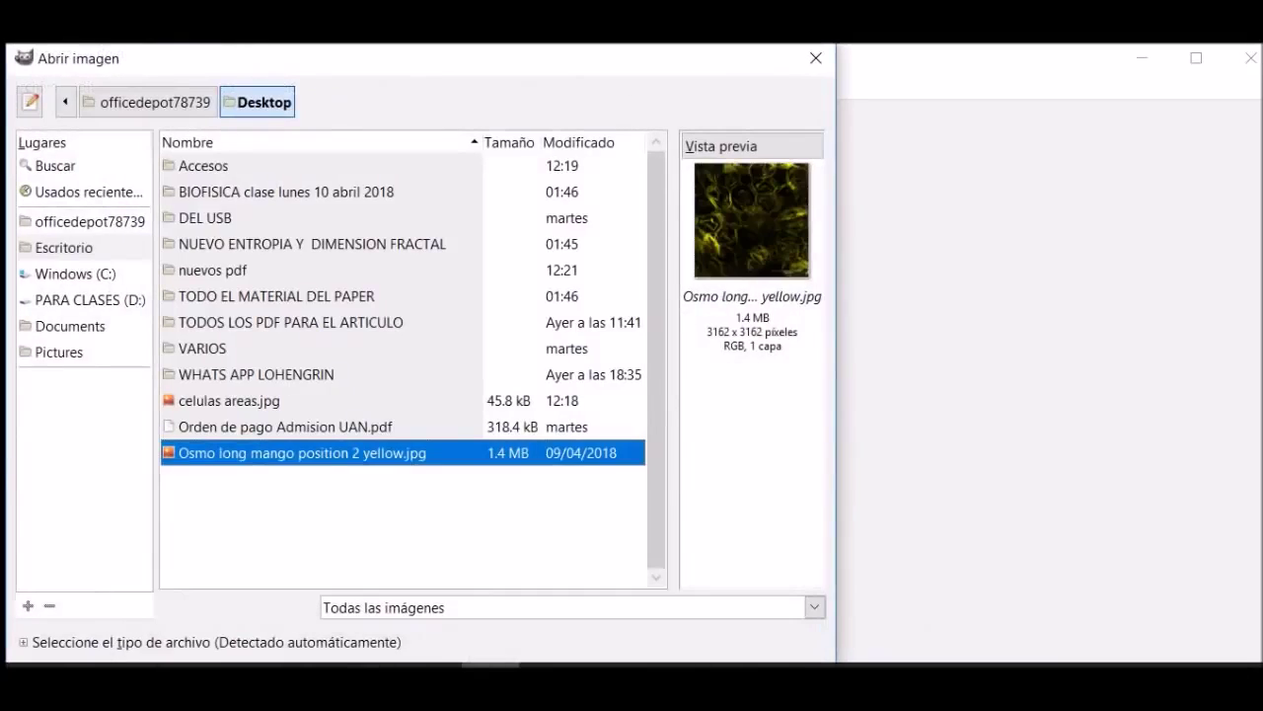
{"action": "key", "text": "Return"}
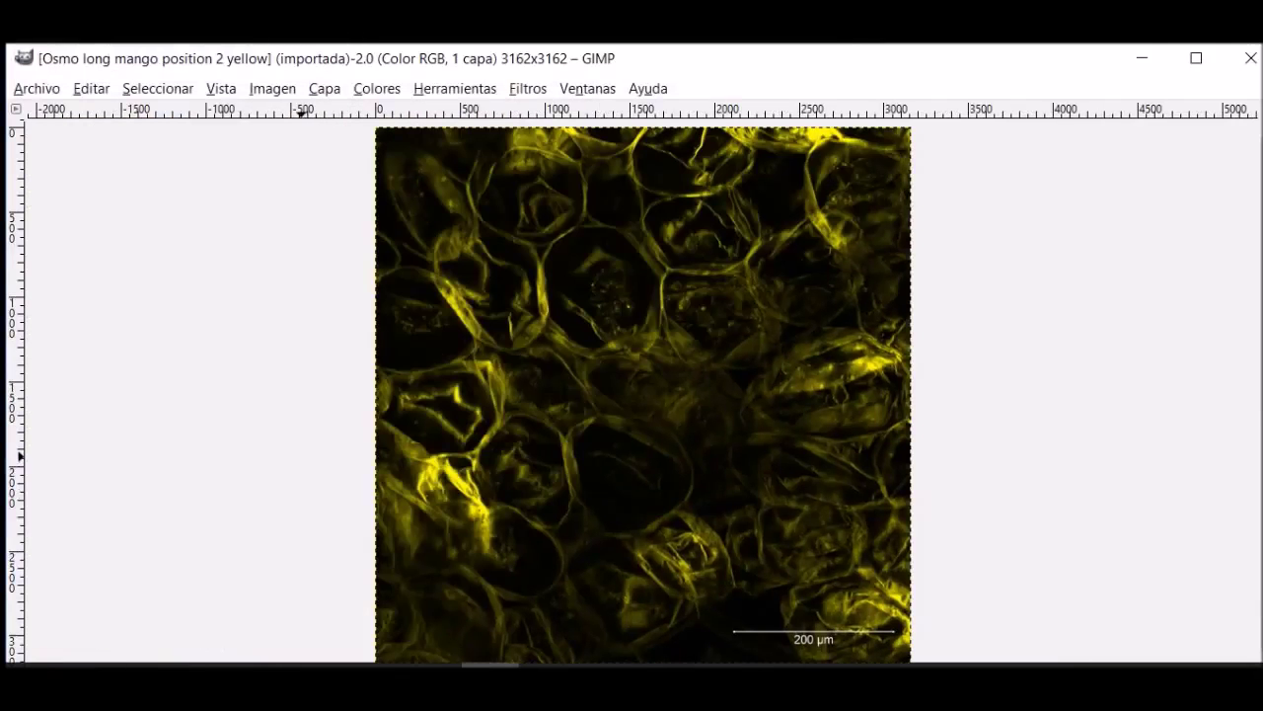
Switch to the Paths tool and place the first point on a cell's lower edge.
{"action": "key", "text": "alt+h"}
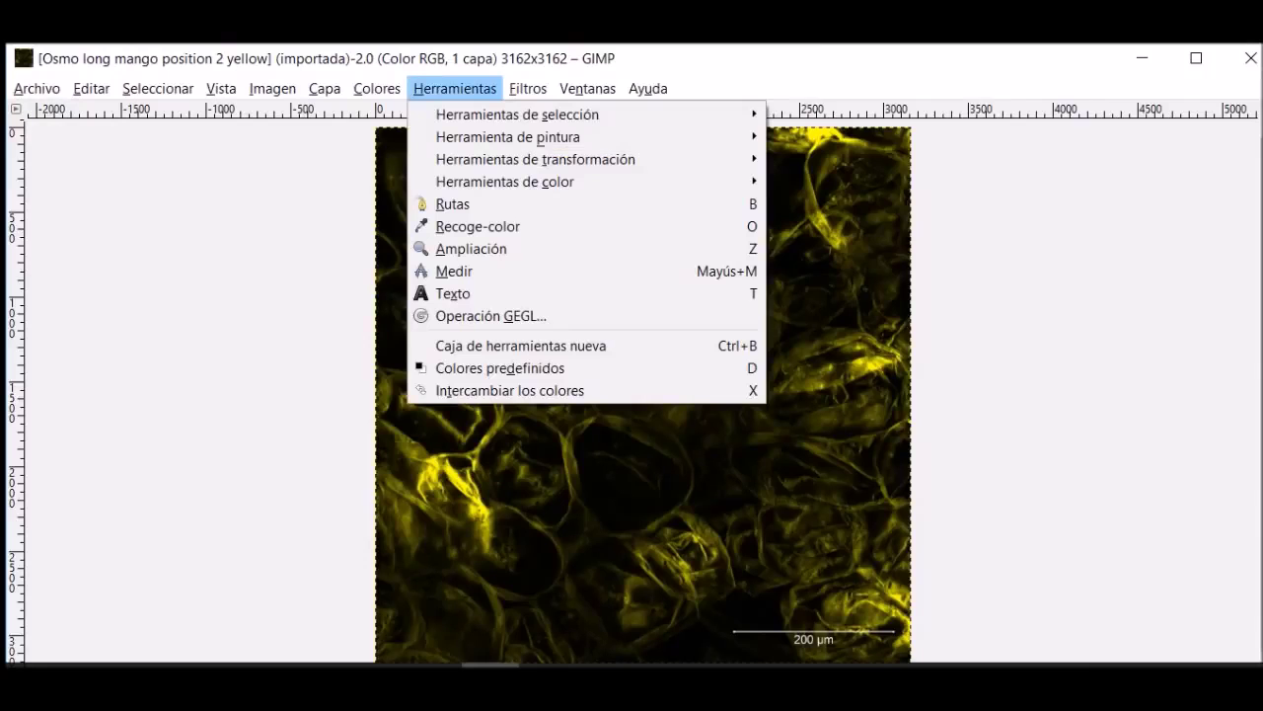
{"action": "key", "text": "Down"}
{"action": "key", "text": "Down"}
{"action": "key", "text": "Down"}
{"action": "key", "text": "Return"}
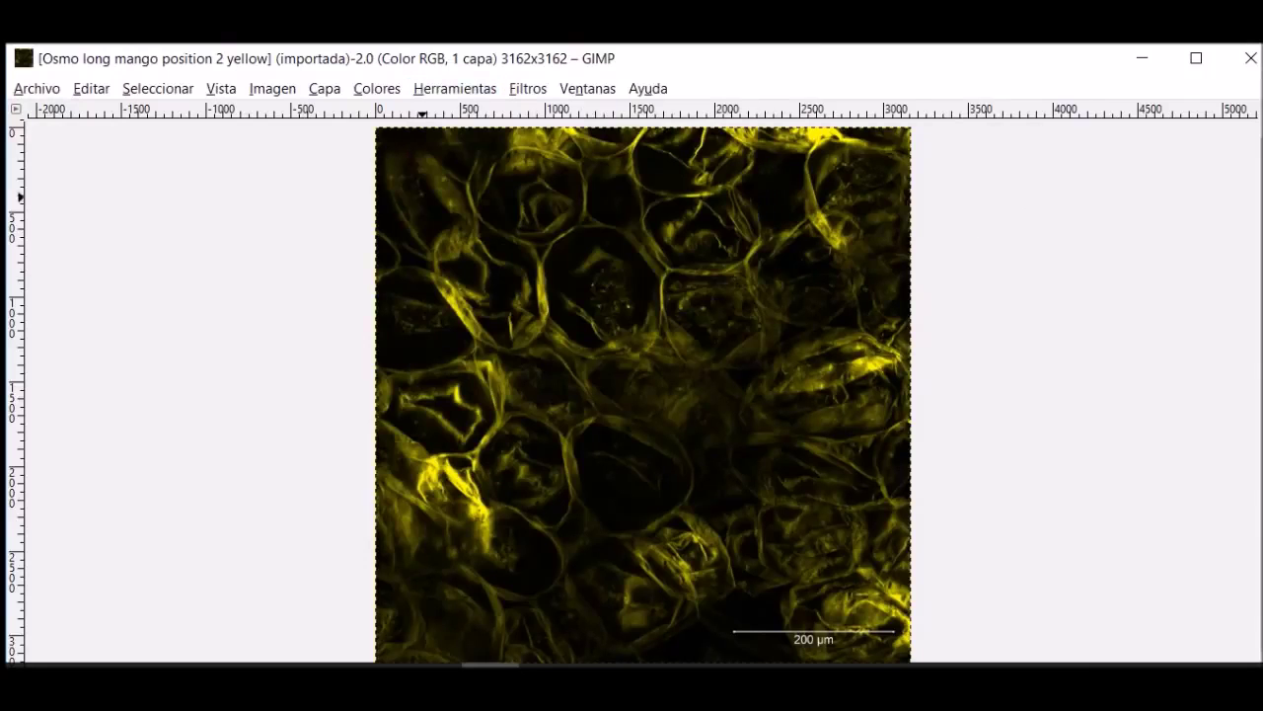
{"action": "left_click", "coordinate": [632, 535]}
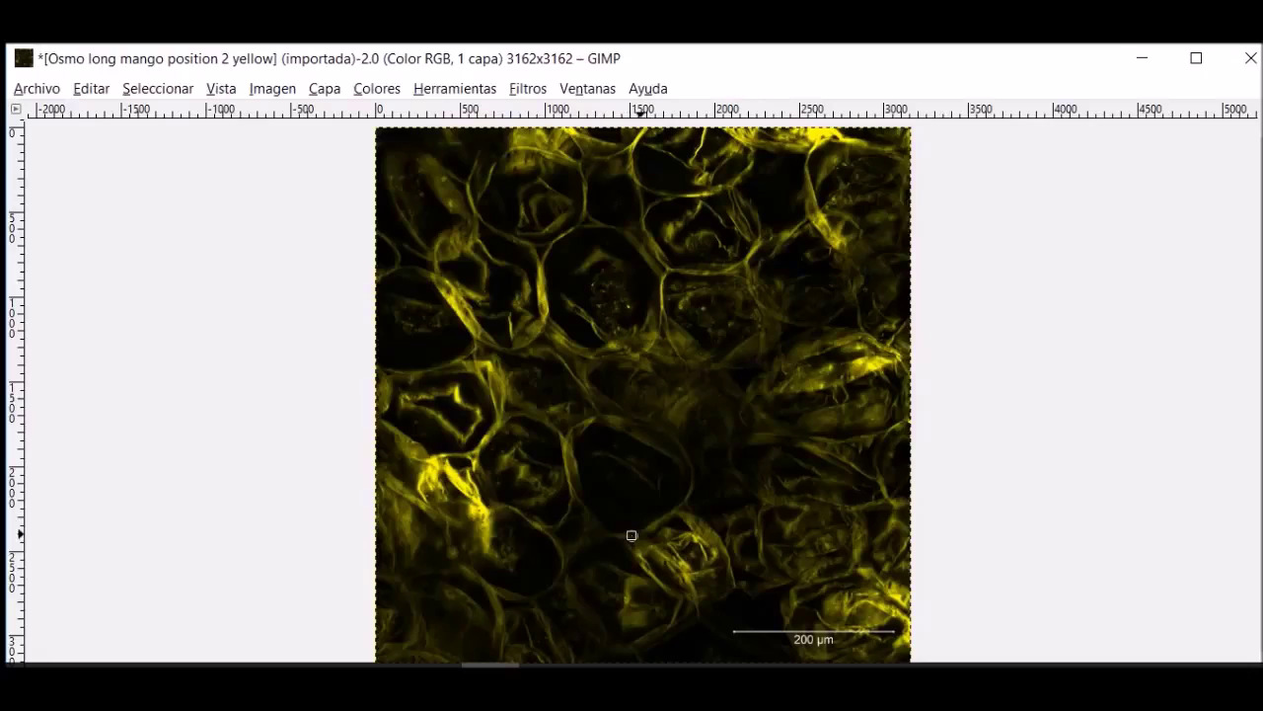
Place anchor points around the dark lower-middle cell's edge, closing the path at its bottom.
{"action": "left_click", "coordinate": [656, 523]}
{"action": "left_click", "coordinate": [668, 514]}
{"action": "left_click", "coordinate": [678, 505]}
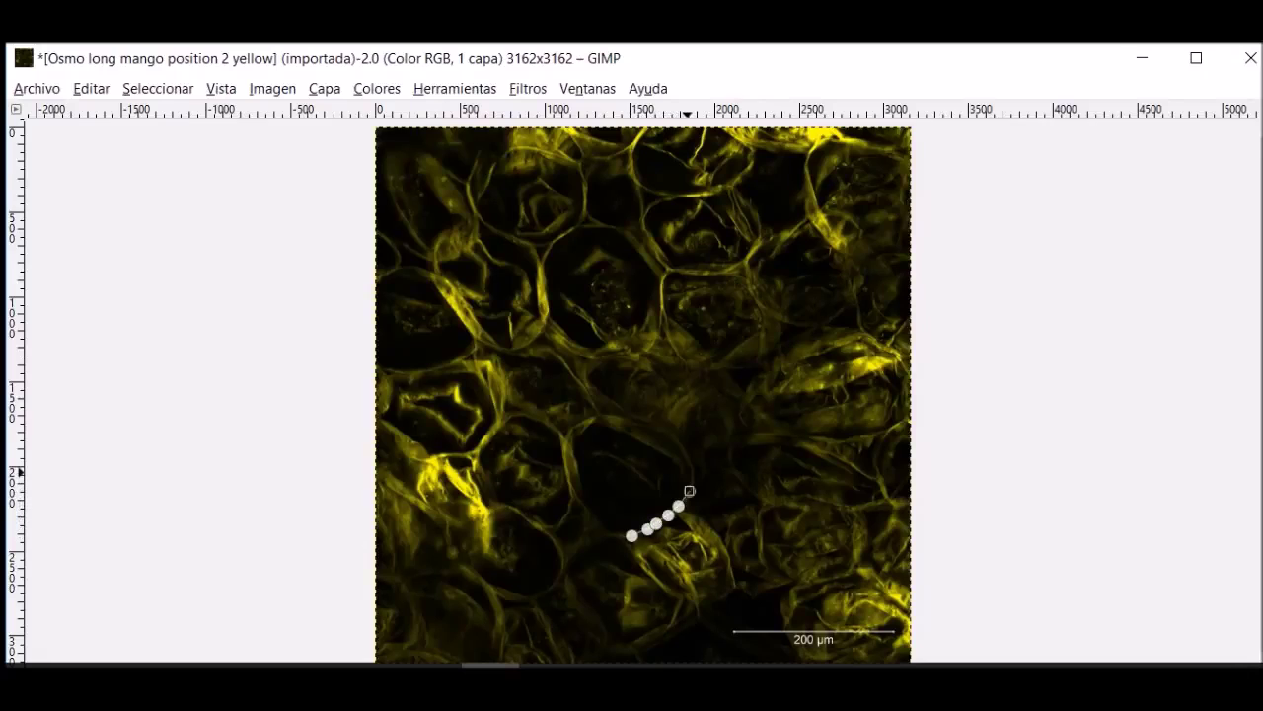
{"action": "left_click", "coordinate": [689, 490]}
{"action": "left_click", "coordinate": [688, 469]}
{"action": "left_click", "coordinate": [673, 433]}
{"action": "left_click", "coordinate": [657, 428]}
{"action": "left_click", "coordinate": [626, 419]}
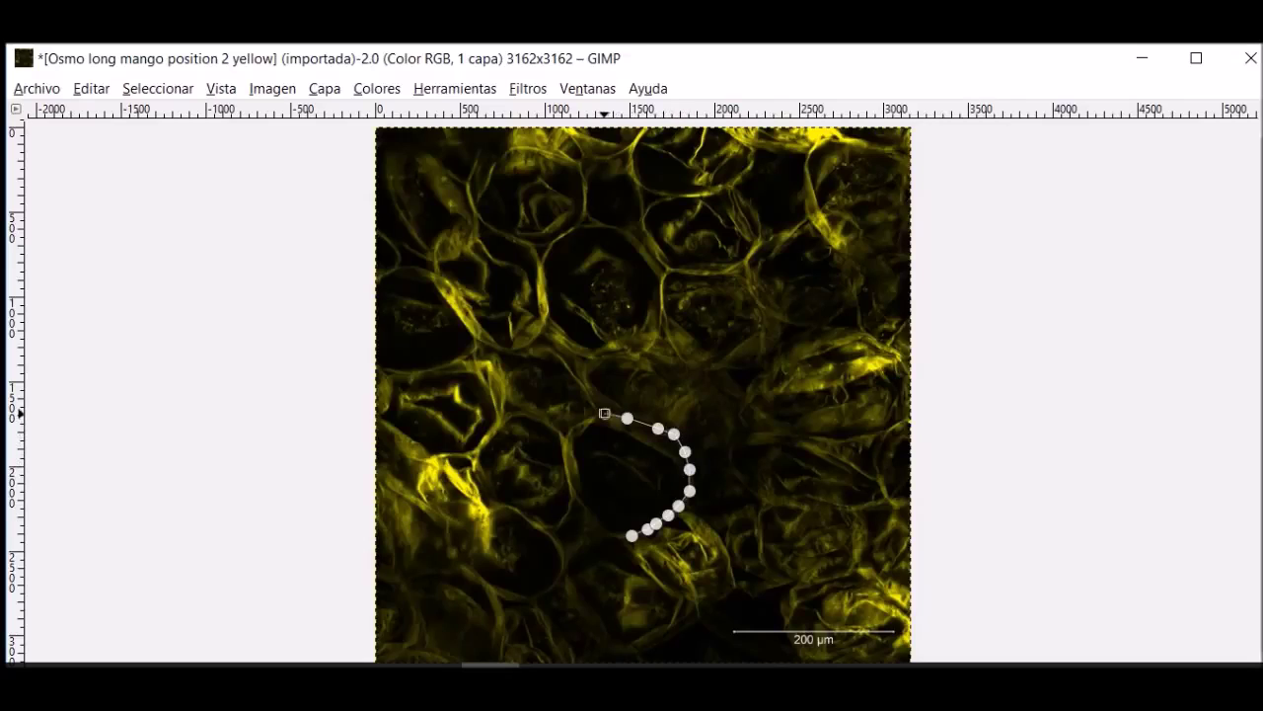
{"action": "left_click", "coordinate": [587, 421]}
{"action": "left_click", "coordinate": [571, 428]}
{"action": "left_click", "coordinate": [565, 461]}
{"action": "left_click", "coordinate": [570, 483]}
{"action": "left_click", "coordinate": [579, 498]}
{"action": "left_click", "coordinate": [583, 509]}
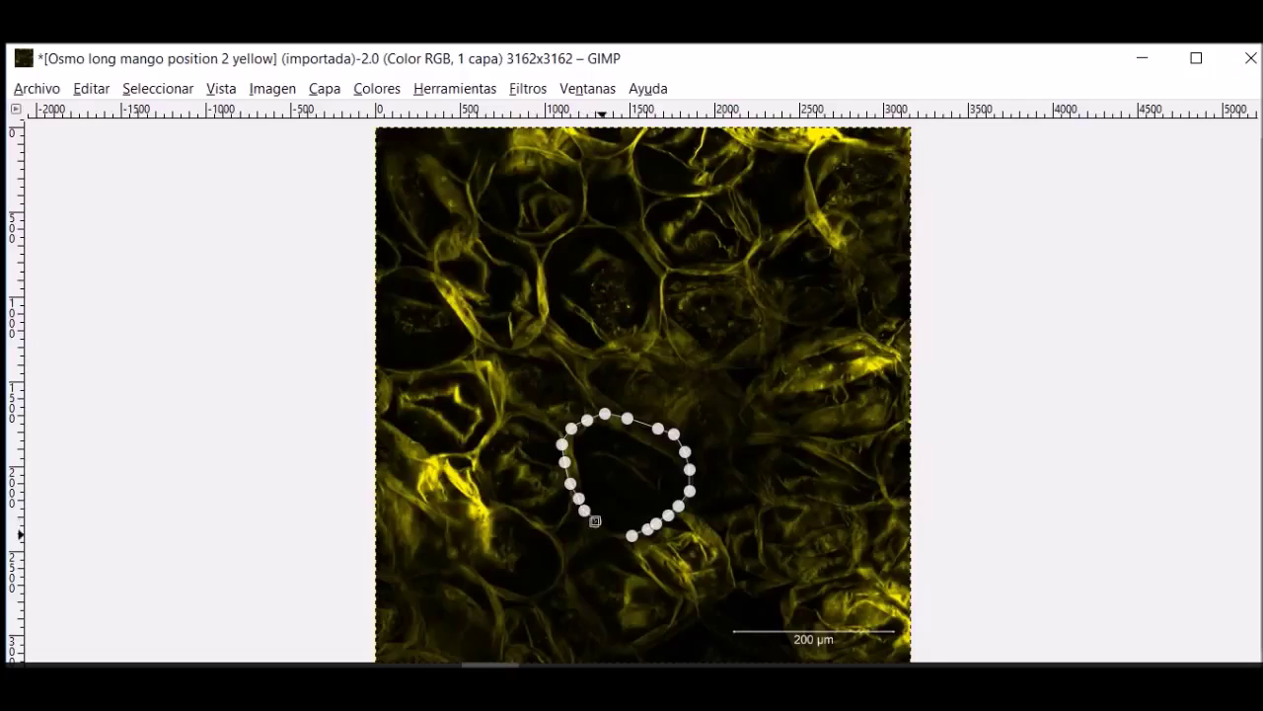
{"action": "left_click", "coordinate": [595, 521]}
{"action": "left_click", "coordinate": [616, 535]}
{"action": "left_click", "coordinate": [158, 88]}
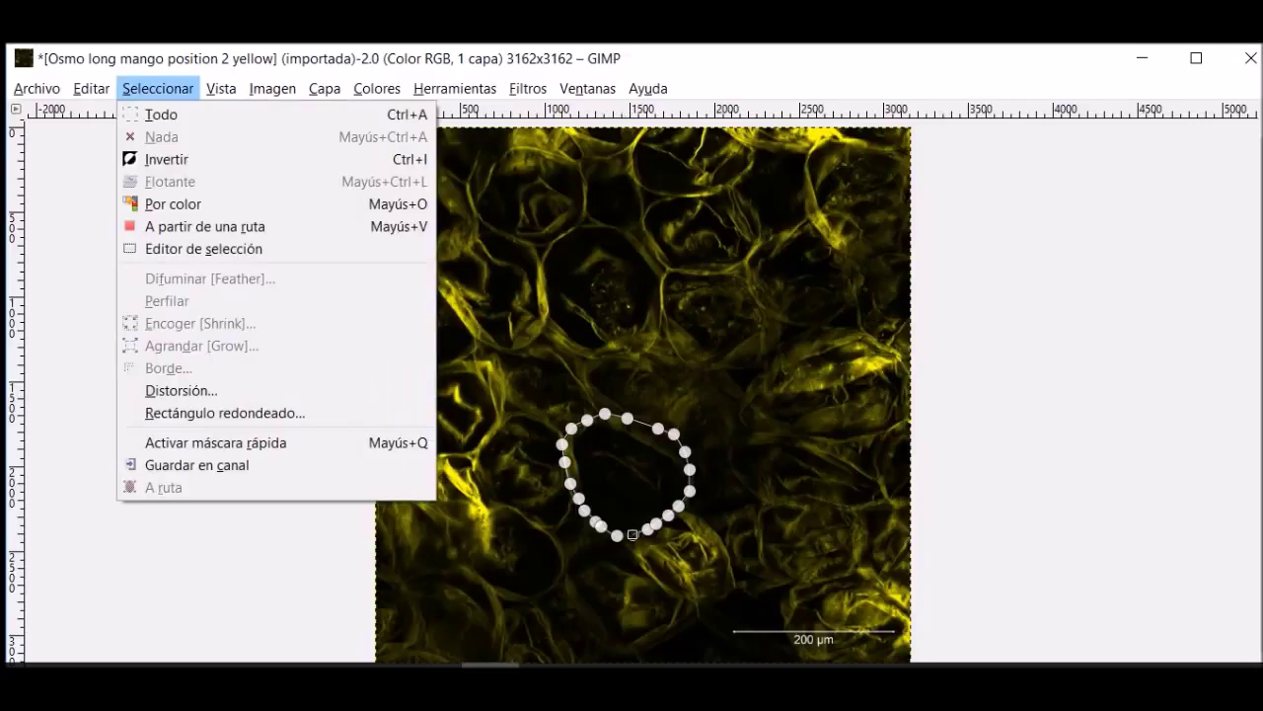
Convert the path to a selection and cut the cell from the micrograph.
{"action": "left_click", "coordinate": [237, 223]}
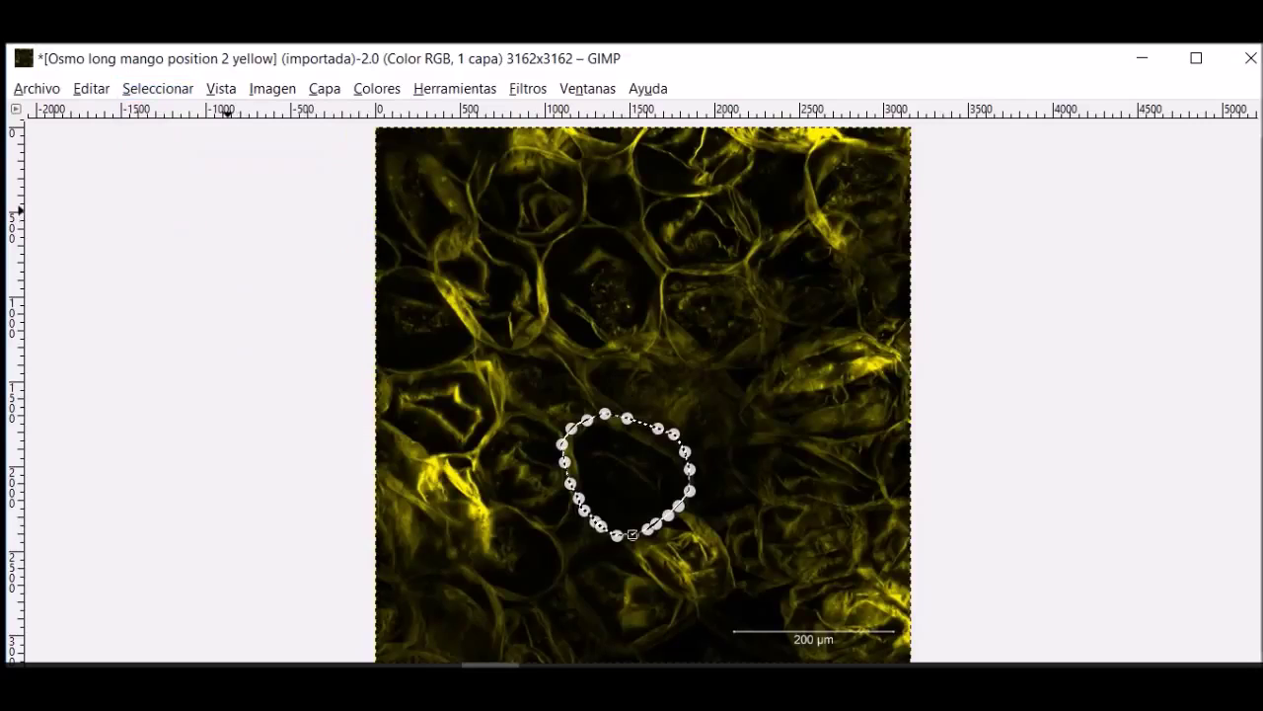
{"action": "key", "text": "alt+e"}
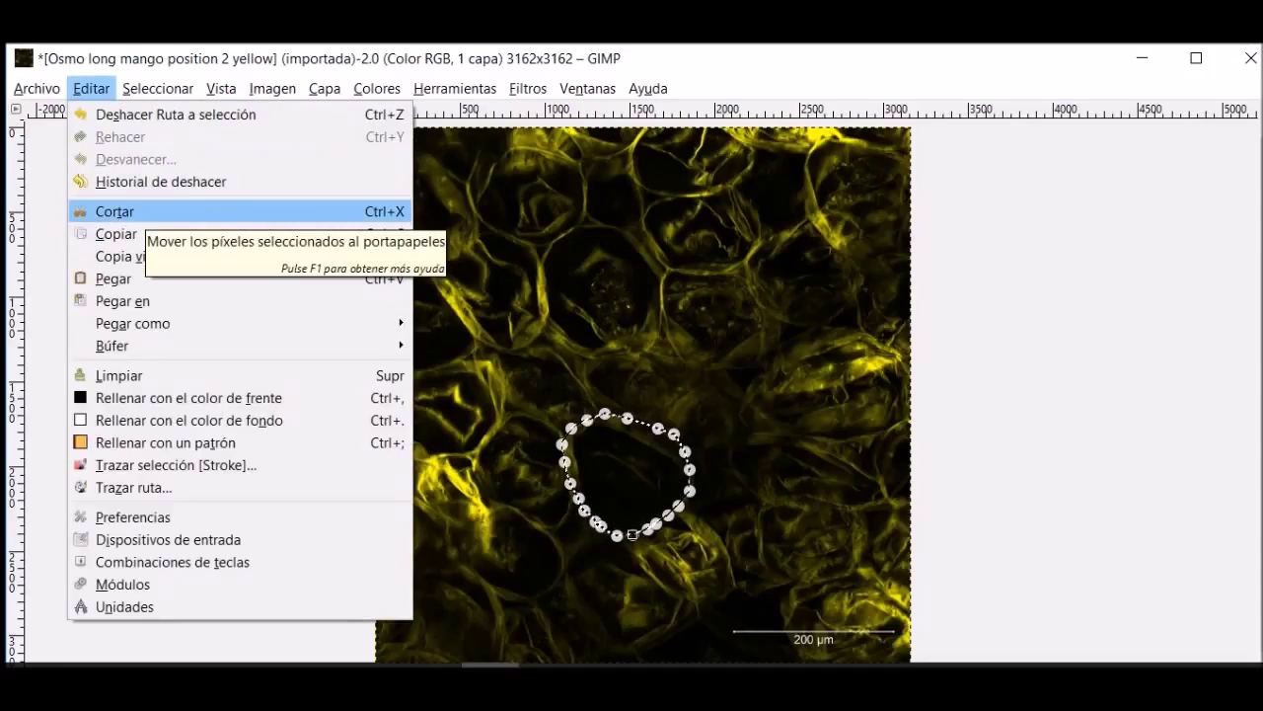
{"action": "key", "text": "Return"}
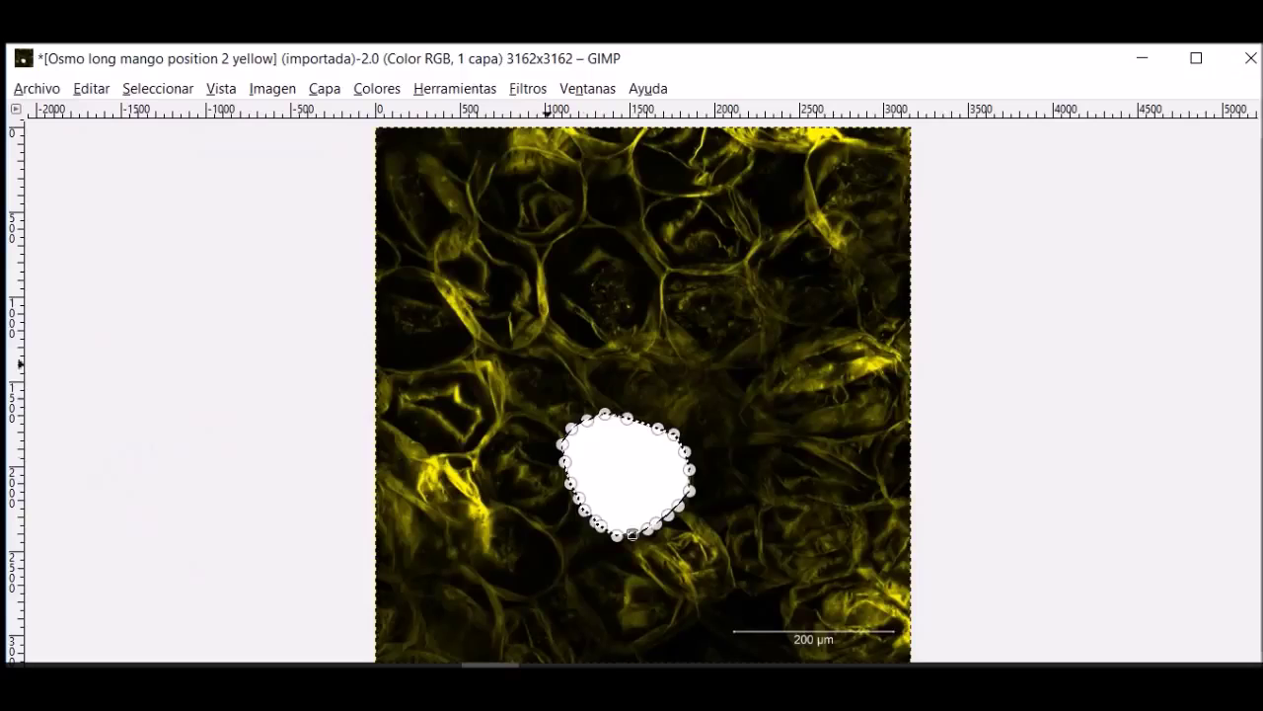
Create a new 3162×3162 image and paste the cut cell into it.
{"action": "key", "text": "alt+a"}
{"action": "key", "text": "Down"}
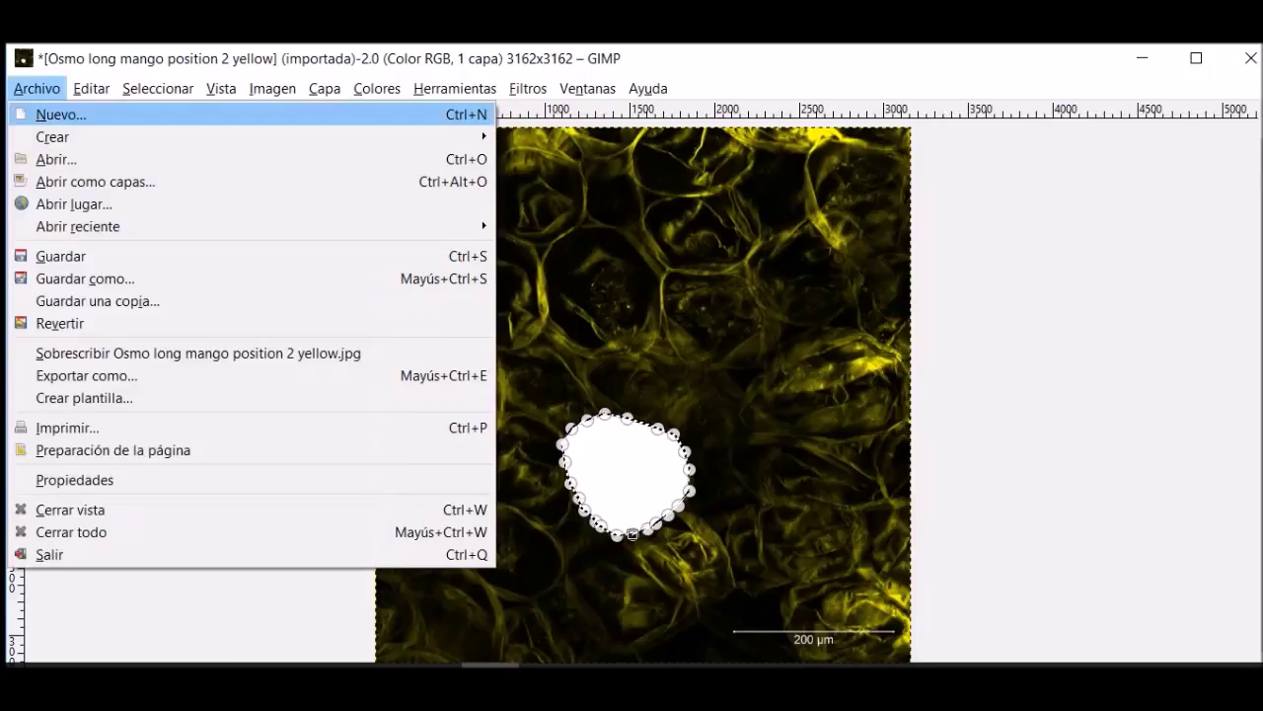
{"action": "key", "text": "Return"}
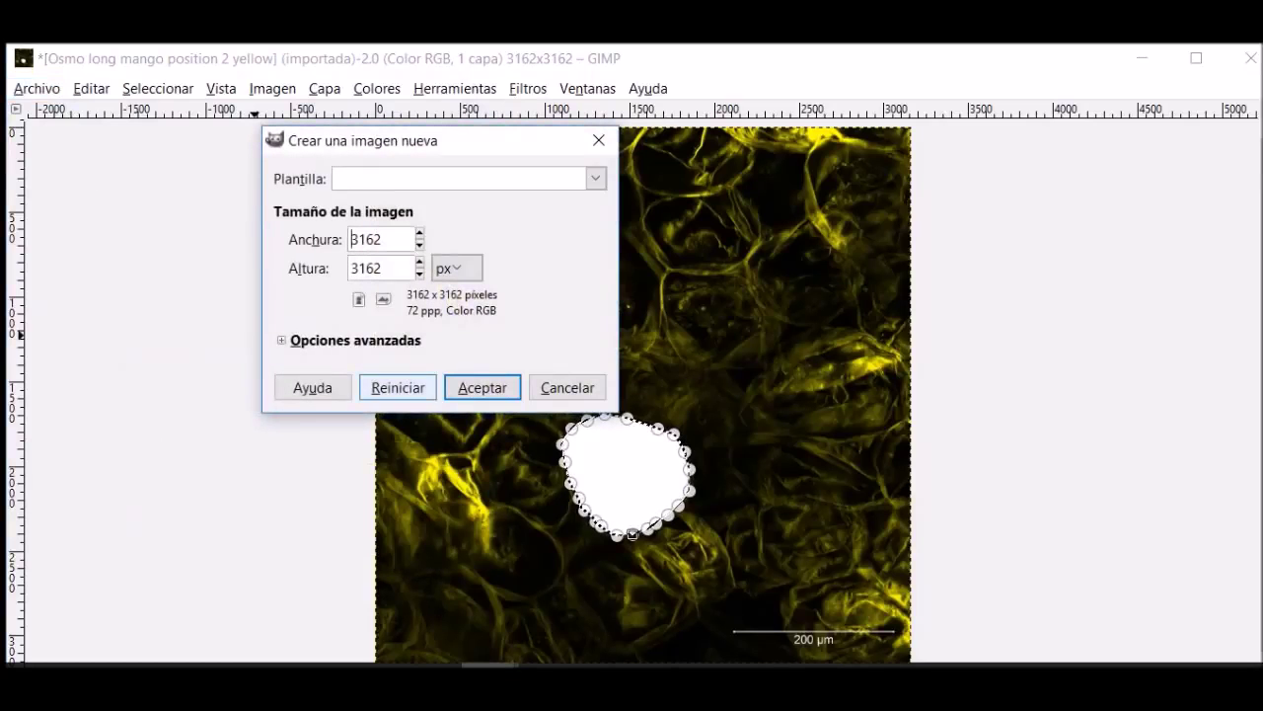
{"action": "key", "text": "Return"}
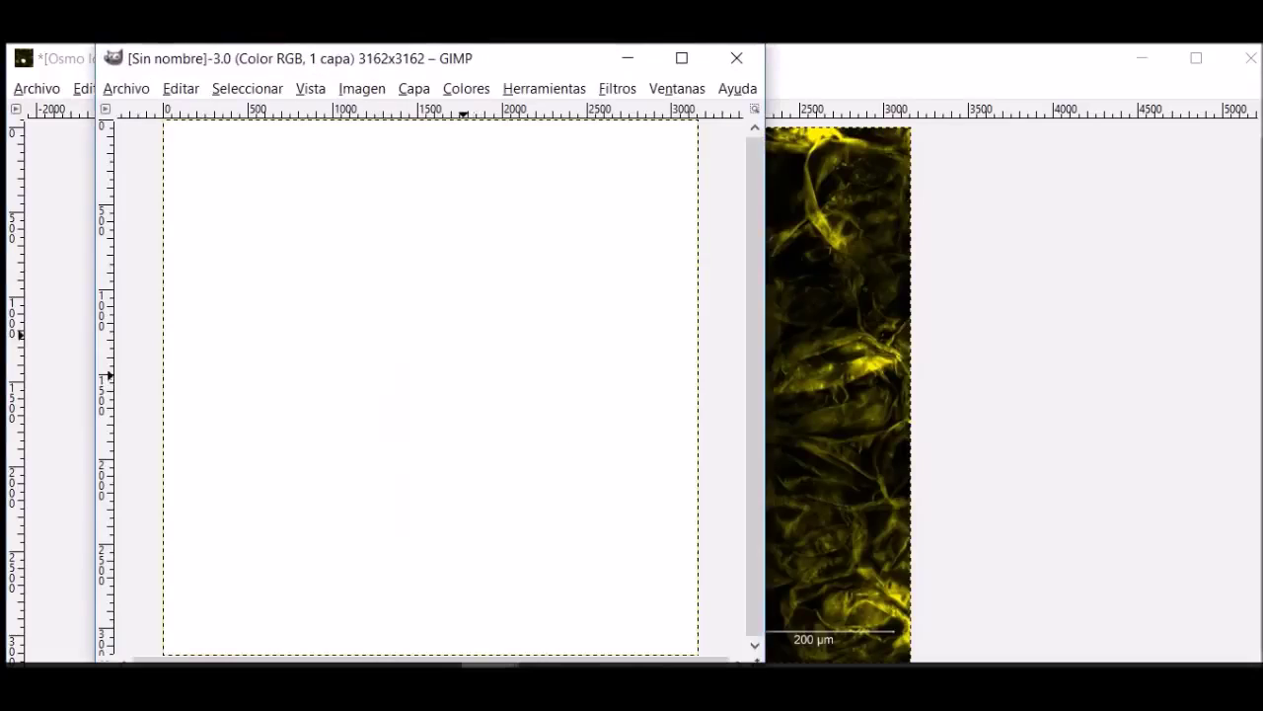
{"action": "left_click", "coordinate": [180, 88]}
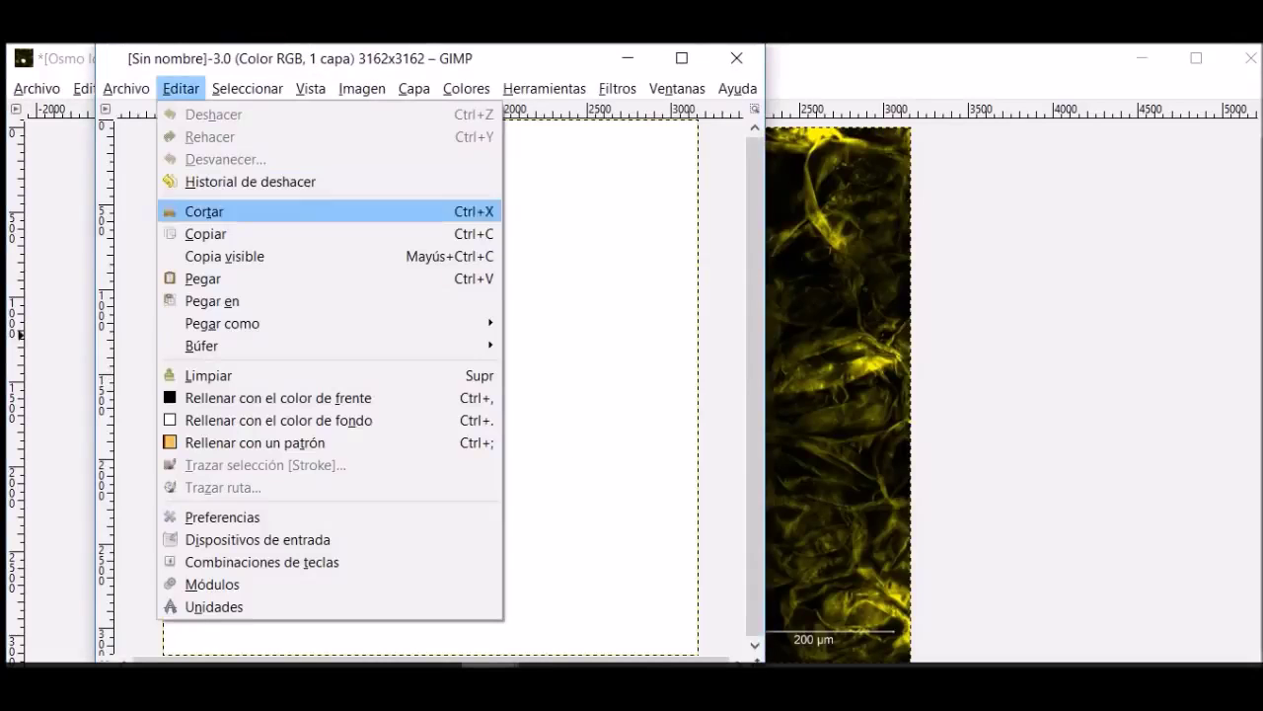
{"action": "left_click", "coordinate": [202, 278]}
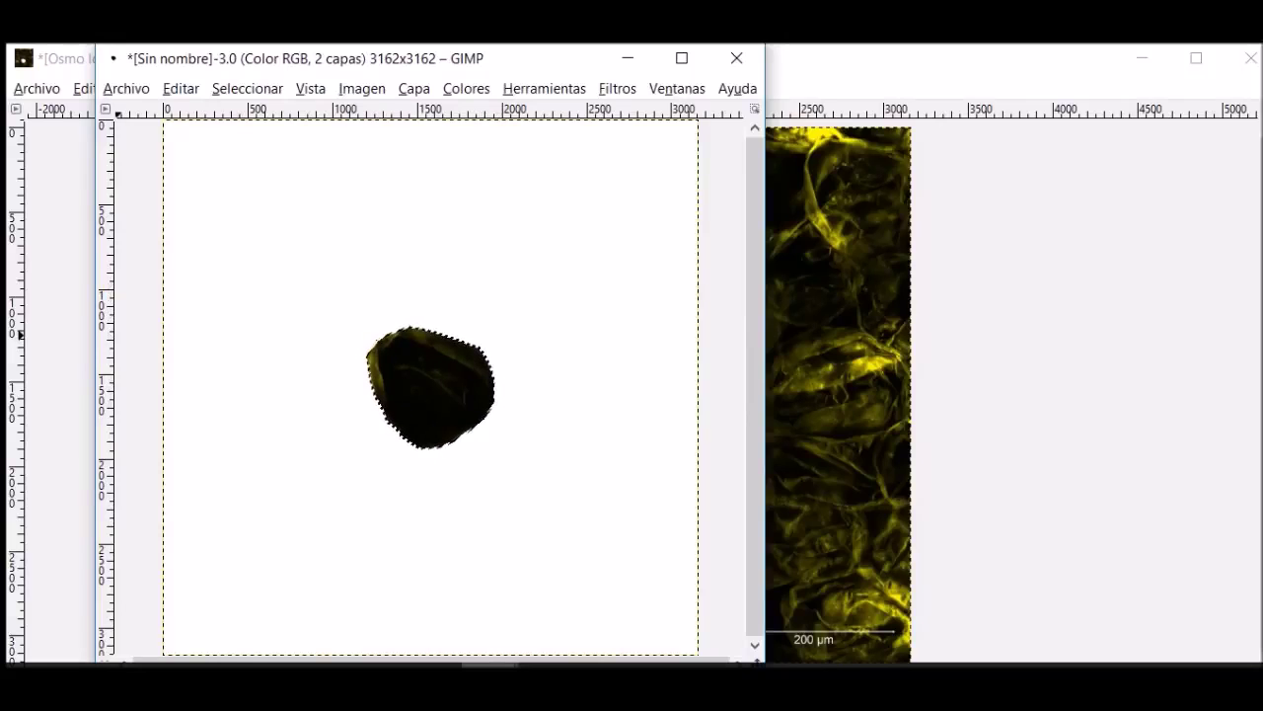
{"action": "left_click", "coordinate": [127, 88]}
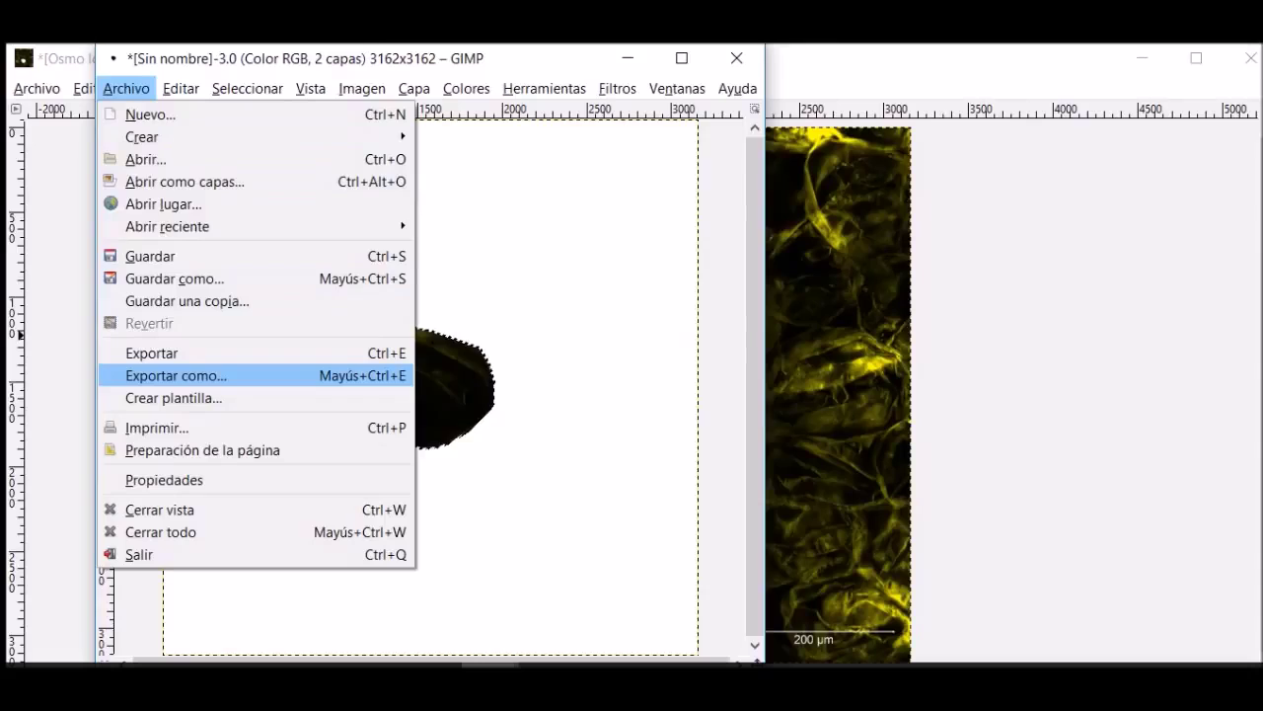
Export the new image to the Desktop as '1 cell.png' with default PNG options.
{"action": "left_click", "coordinate": [175, 375]}
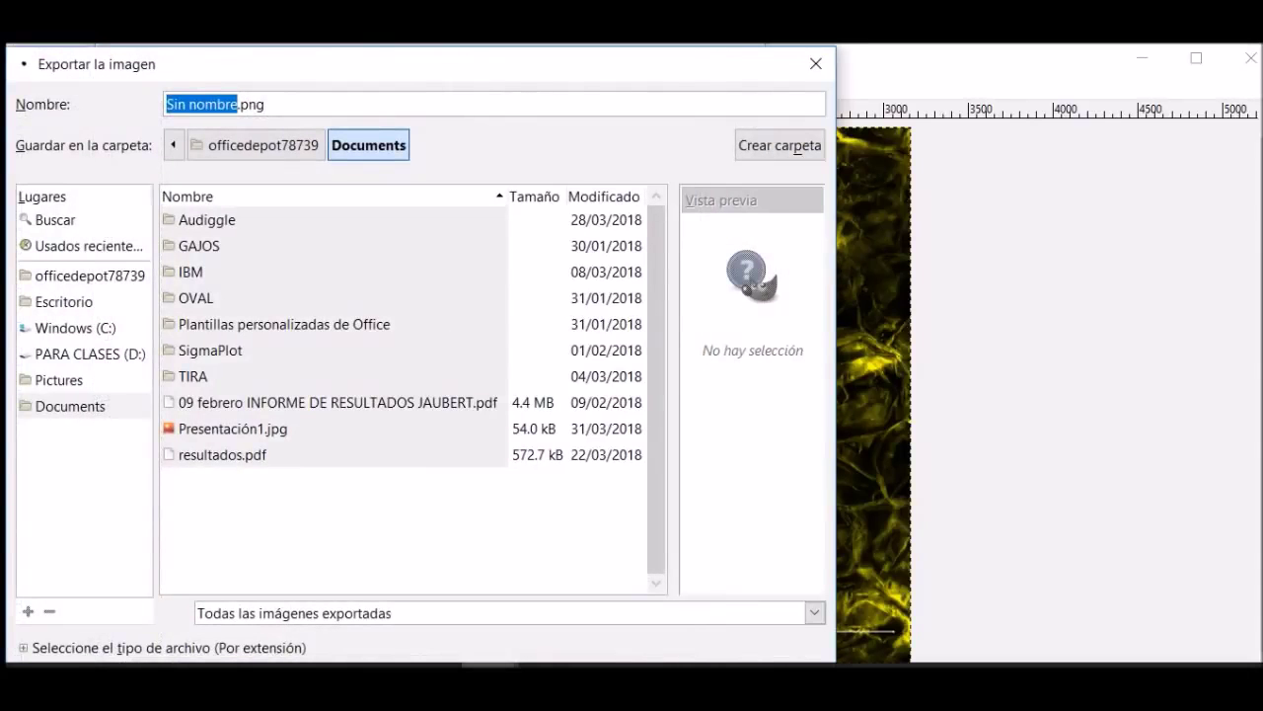
{"action": "left_click", "coordinate": [64, 301]}
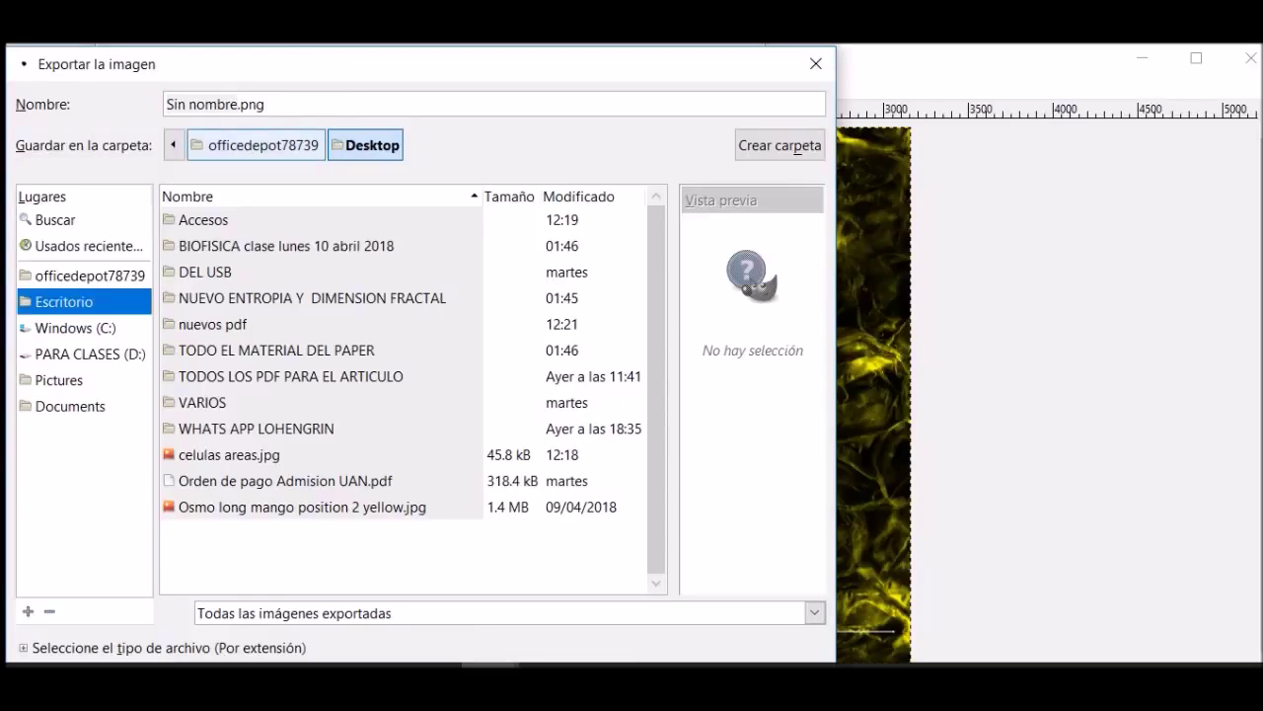
{"action": "left_click", "coordinate": [296, 103]}
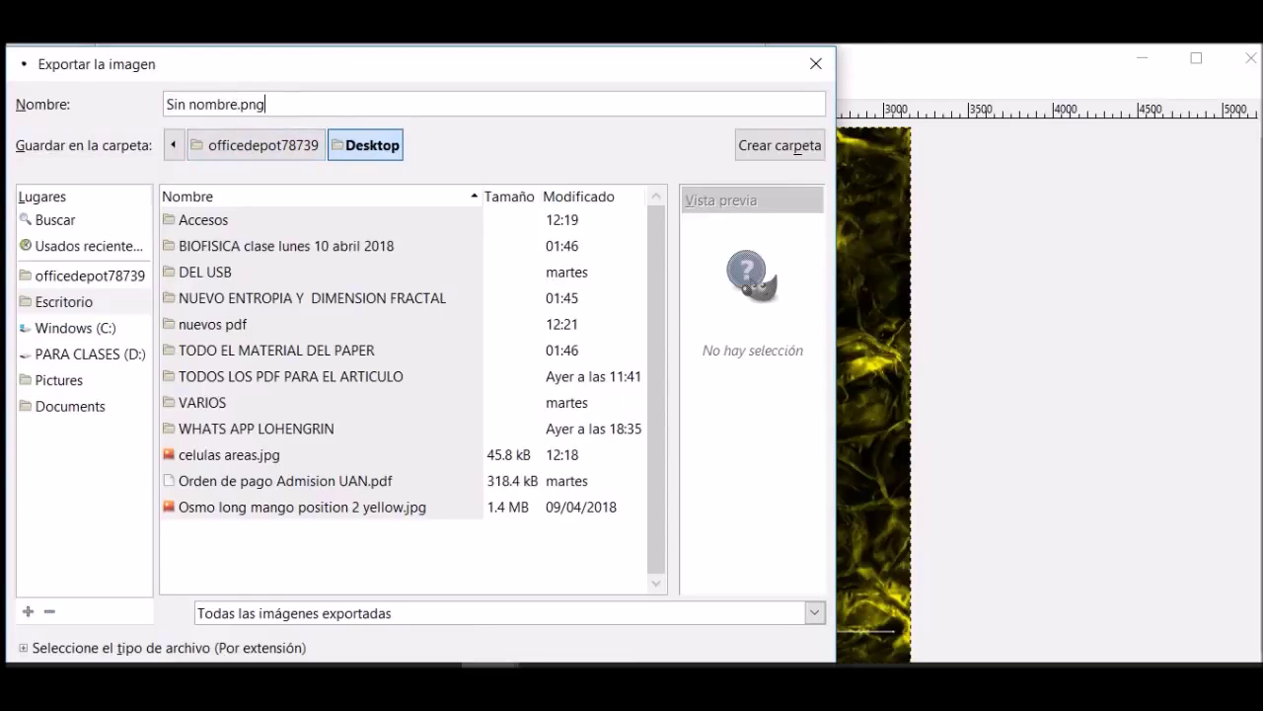
{"action": "type", "text": "1 cell"}
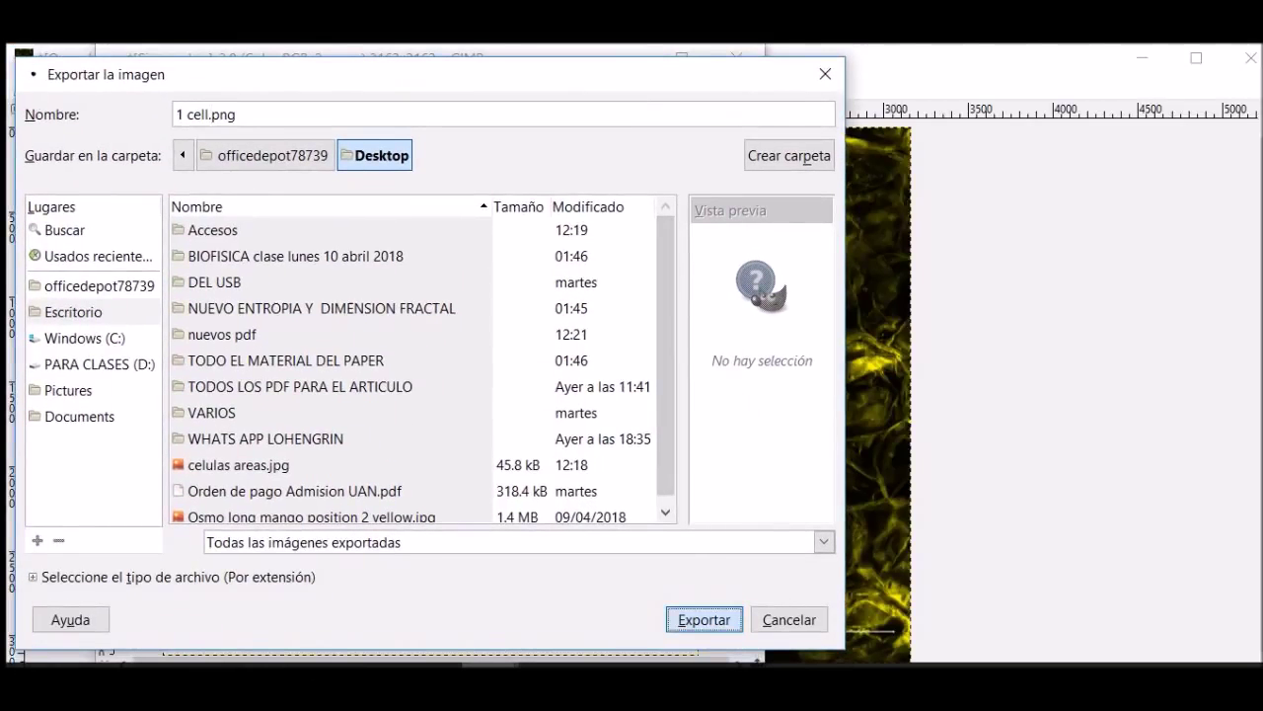
{"action": "key", "text": "Return"}
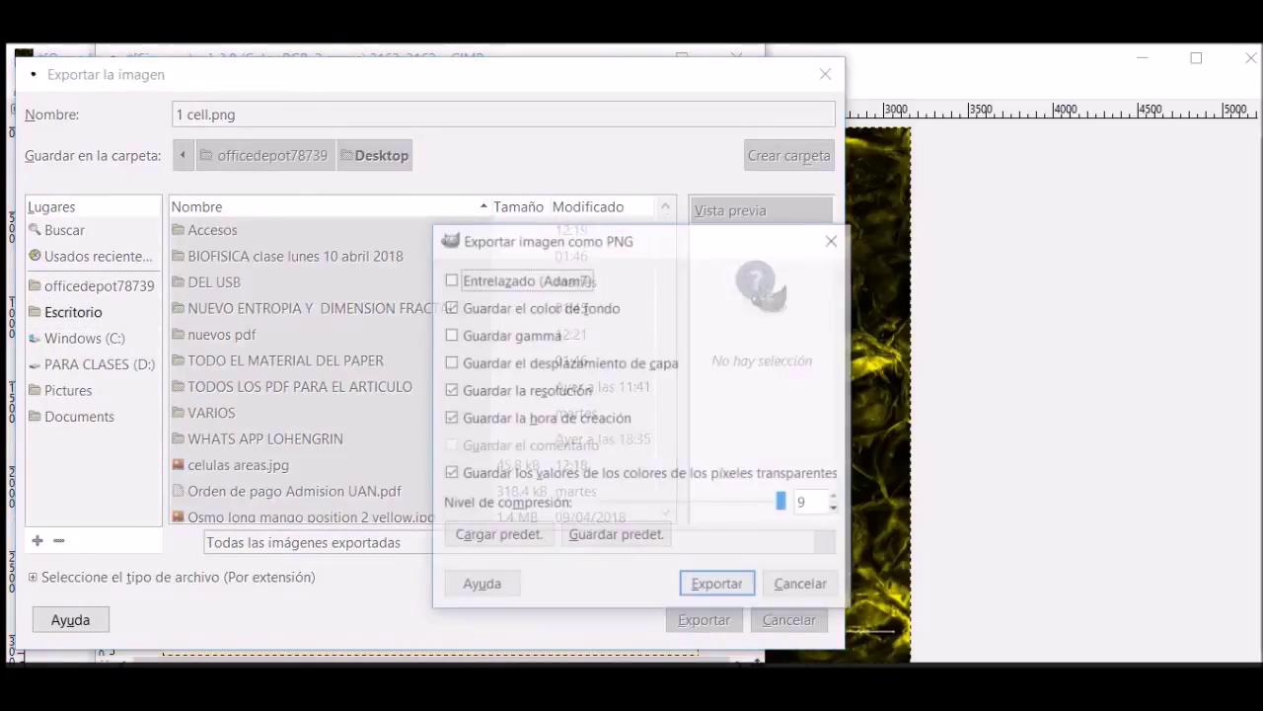
{"action": "key", "text": "Return"}
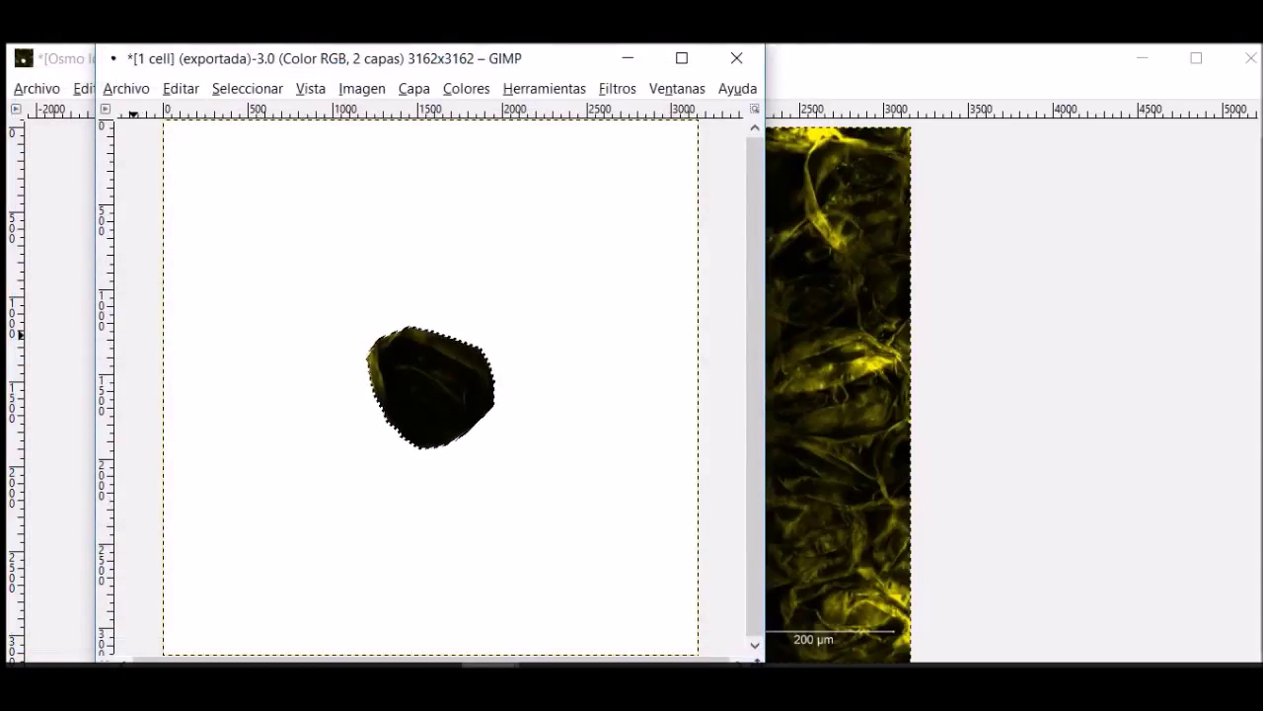
Close the cell image discarding changes, then close the original micrograph.
{"action": "left_click", "coordinate": [736, 57]}
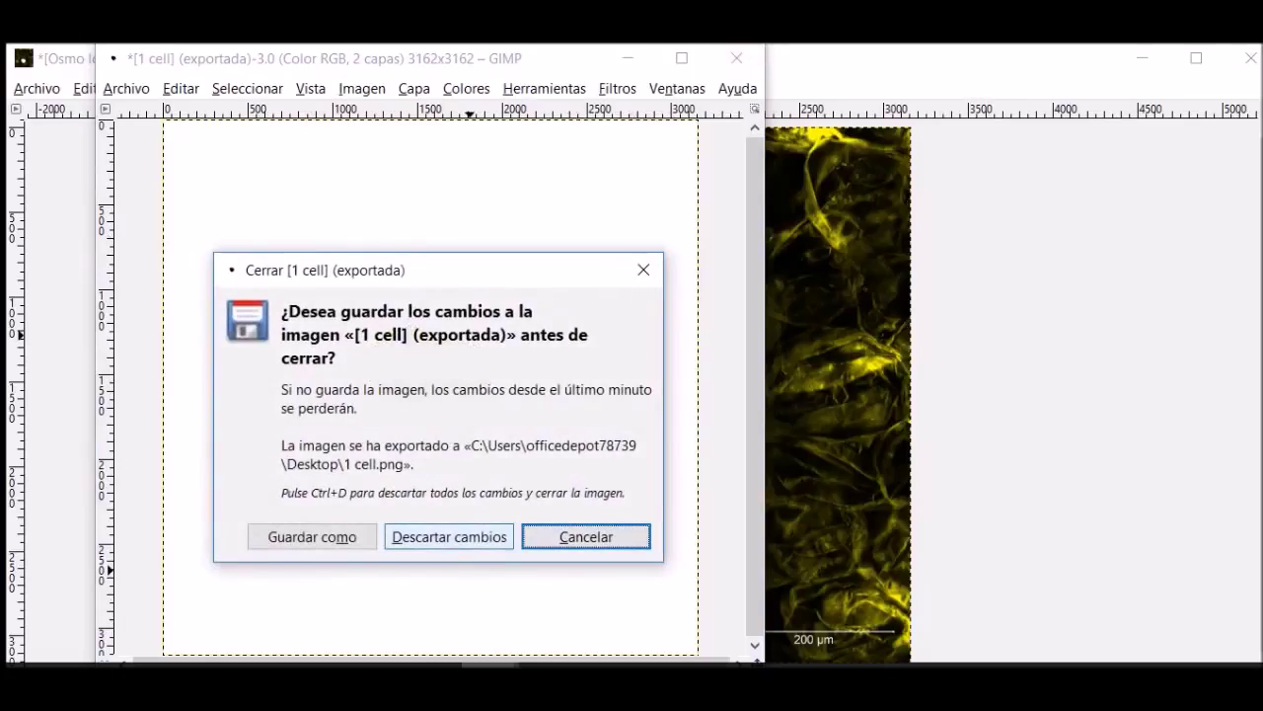
{"action": "left_click", "coordinate": [449, 536]}
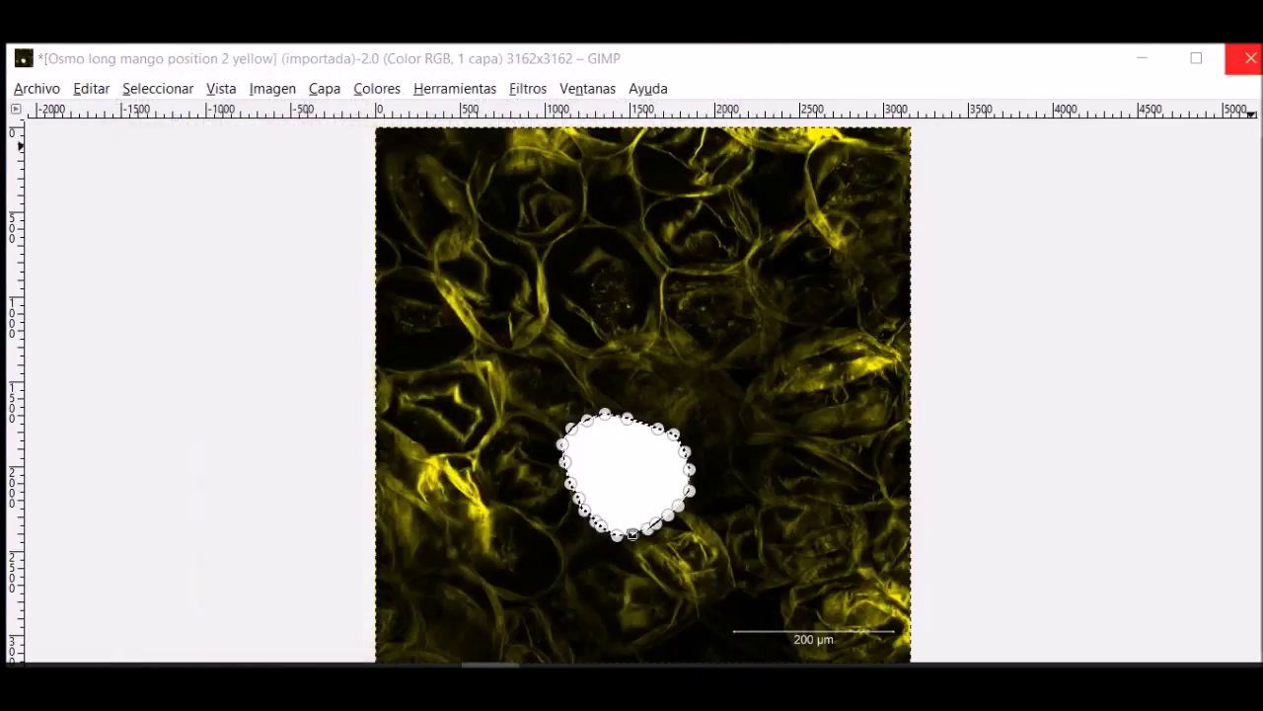
{"action": "left_click", "coordinate": [1251, 57]}
Discard the micrograph's changes, then open 1 cell.png from the Desktop in Fiji.
{"action": "left_click", "coordinate": [651, 516]}
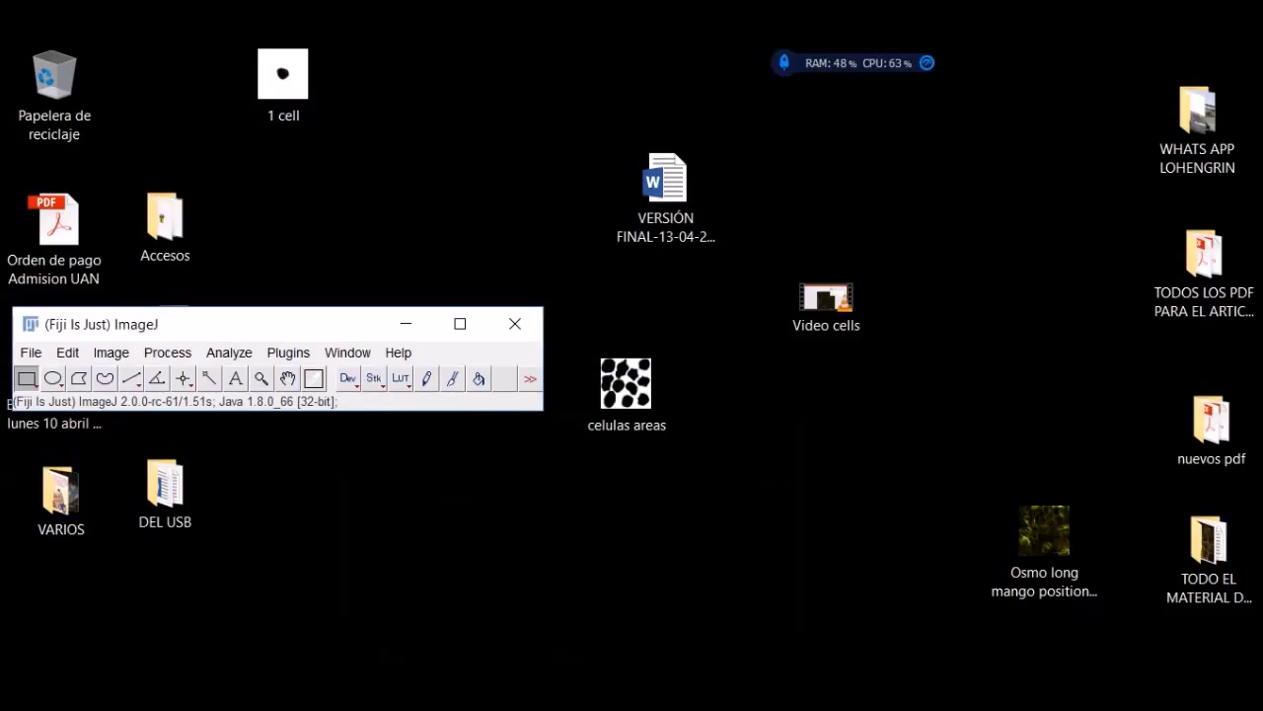
{"action": "left_click_drag", "start_coordinate": [247, 324], "coordinate": [244, 226]}
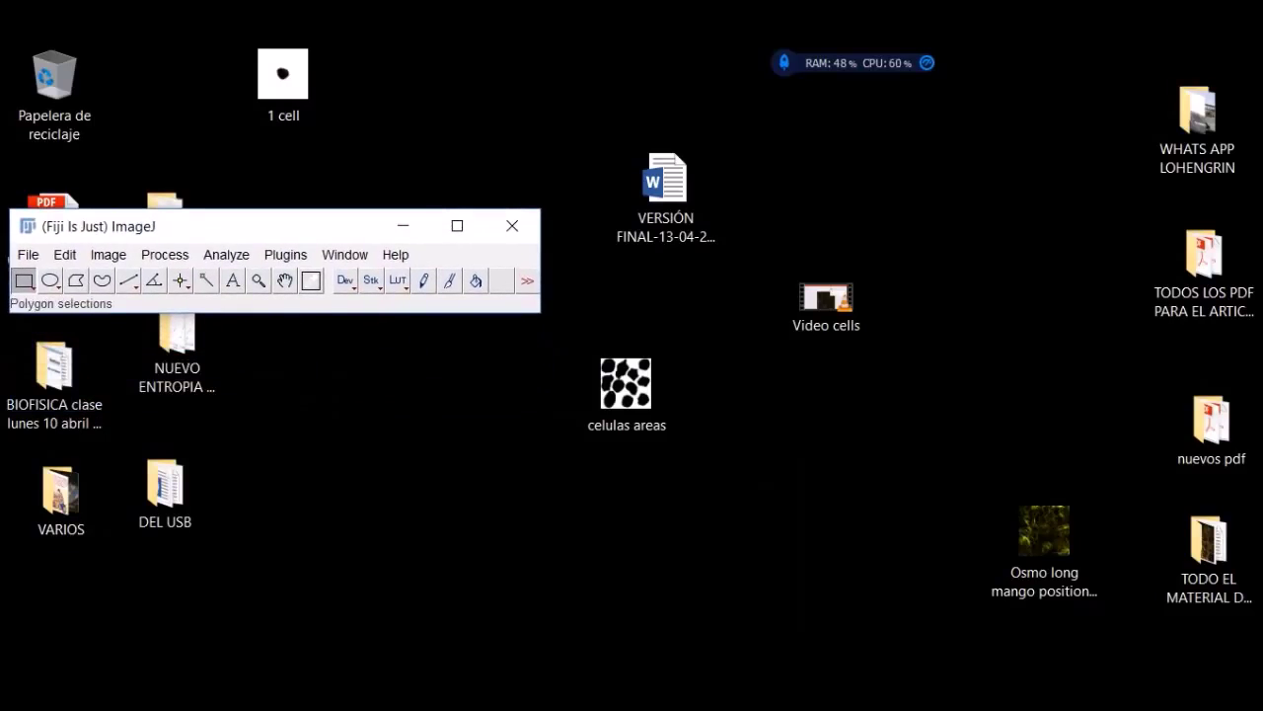
{"action": "left_click", "coordinate": [28, 253]}
{"action": "left_click", "coordinate": [41, 302]}
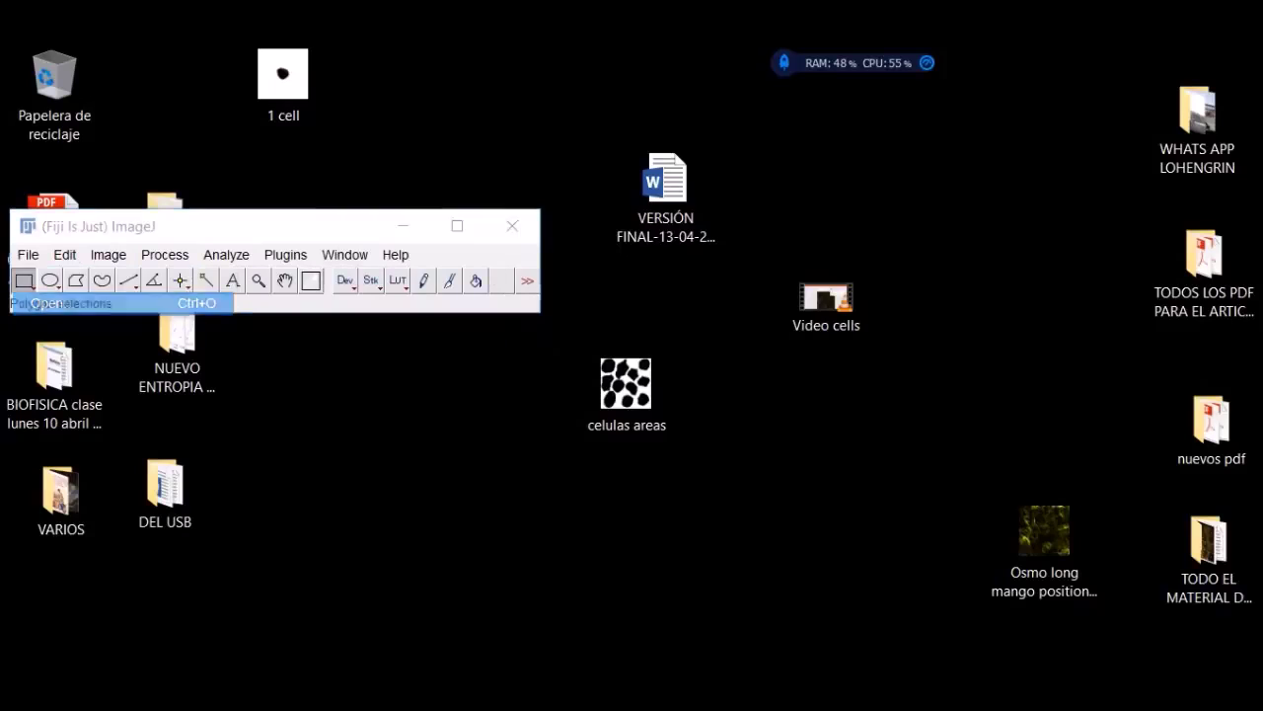
{"action": "left_click", "coordinate": [807, 521]}
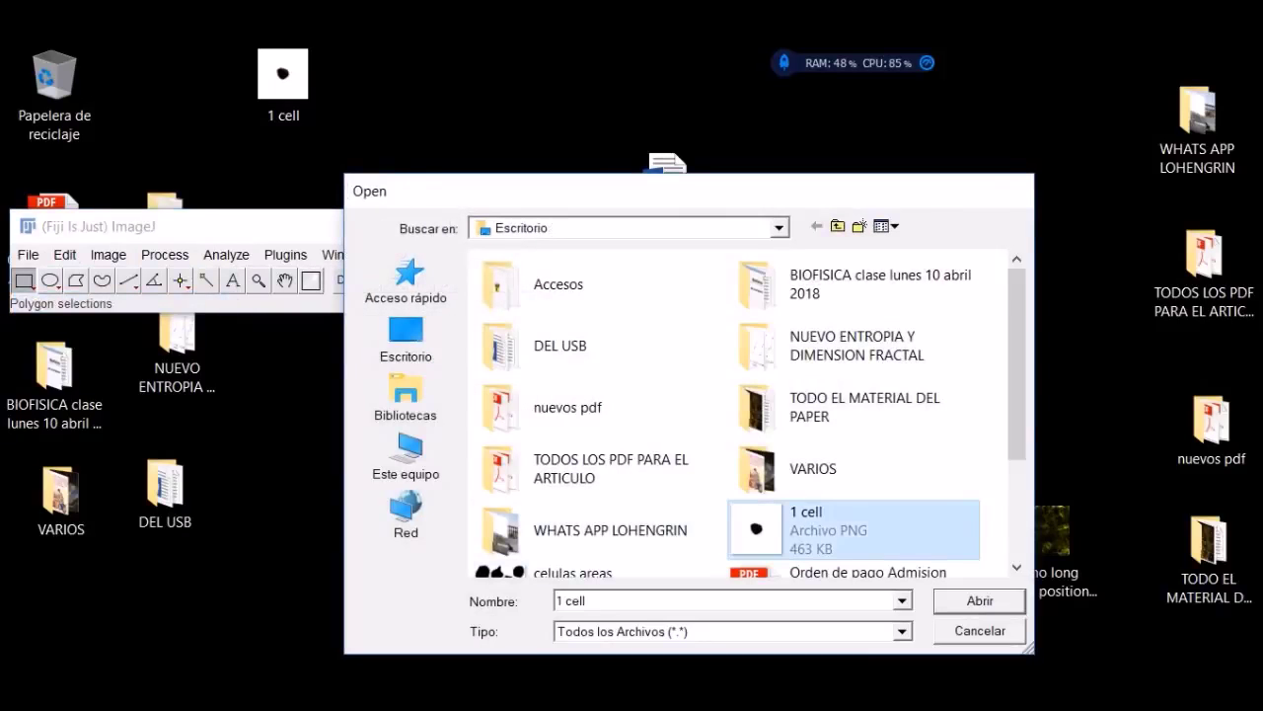
{"action": "double_click", "coordinate": [808, 521]}
{"action": "left_click_drag", "start_coordinate": [198, 171], "coordinate": [725, 144]}
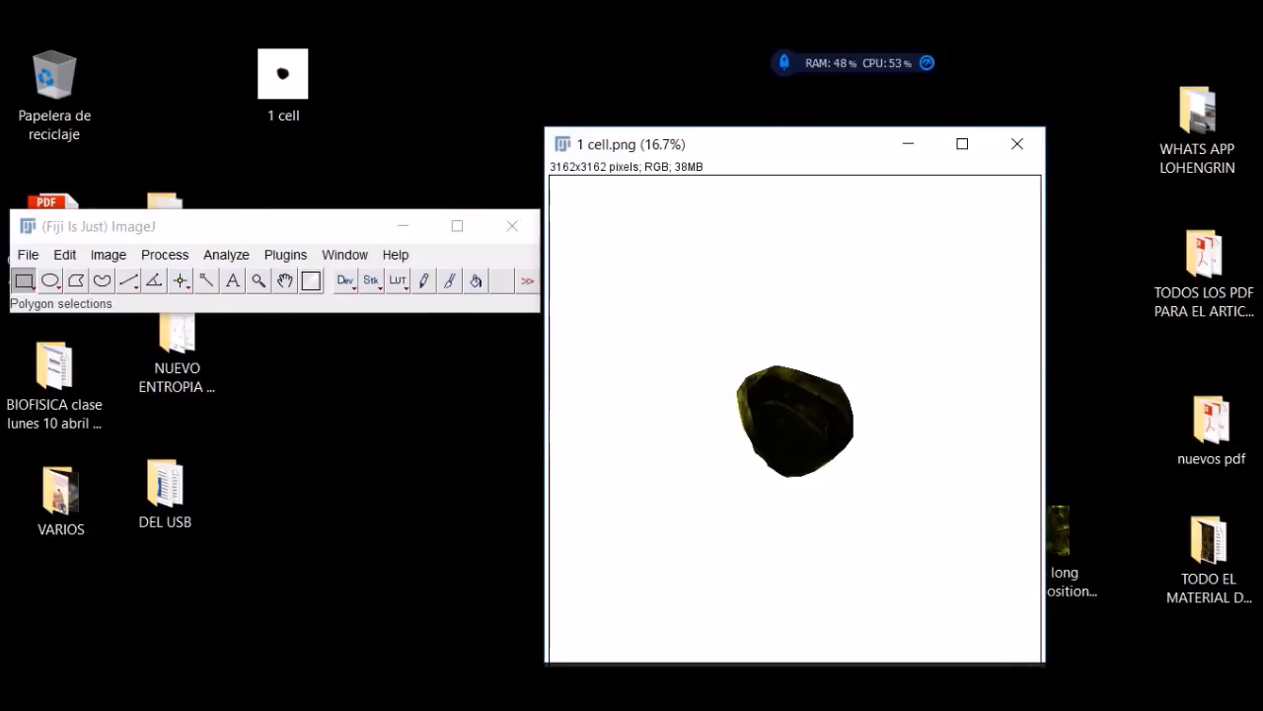
Convert 1 cell.png to 8-bit and apply a threshold leaving a solid black cell on white.
{"action": "left_click", "coordinate": [108, 255]}
{"action": "mouse_move", "coordinate": [170, 196]}
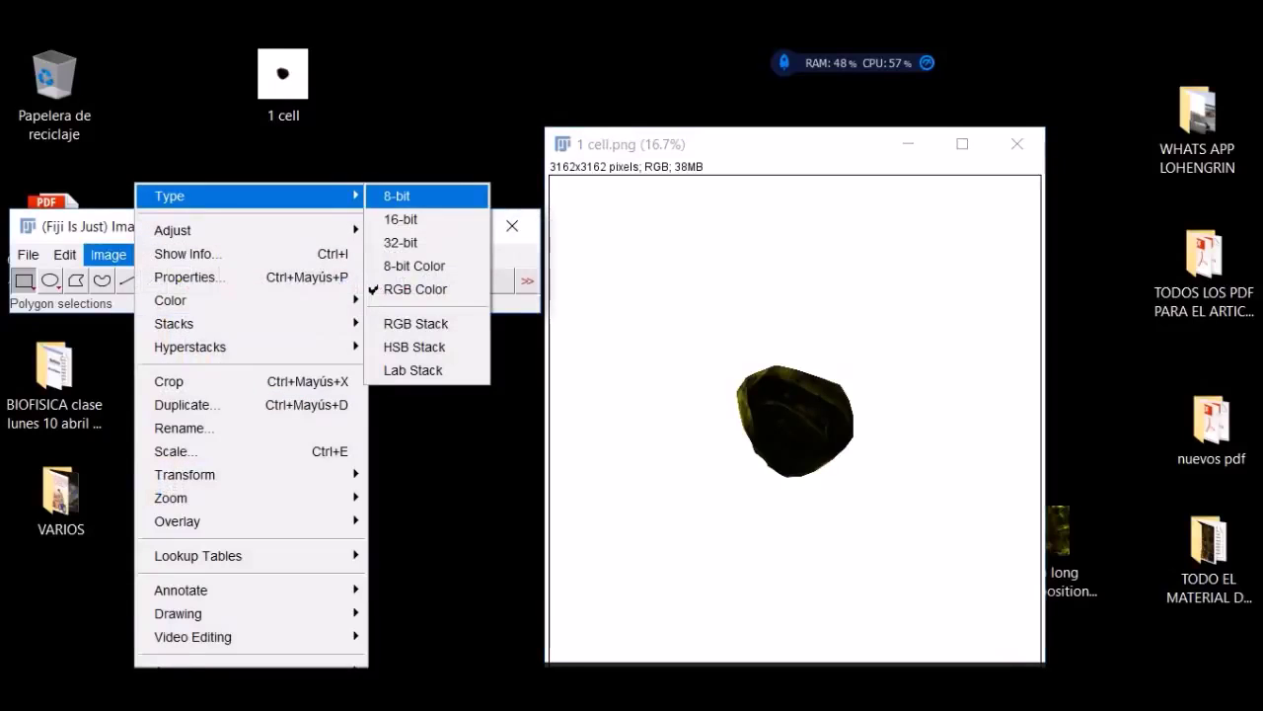
{"action": "left_click", "coordinate": [396, 196]}
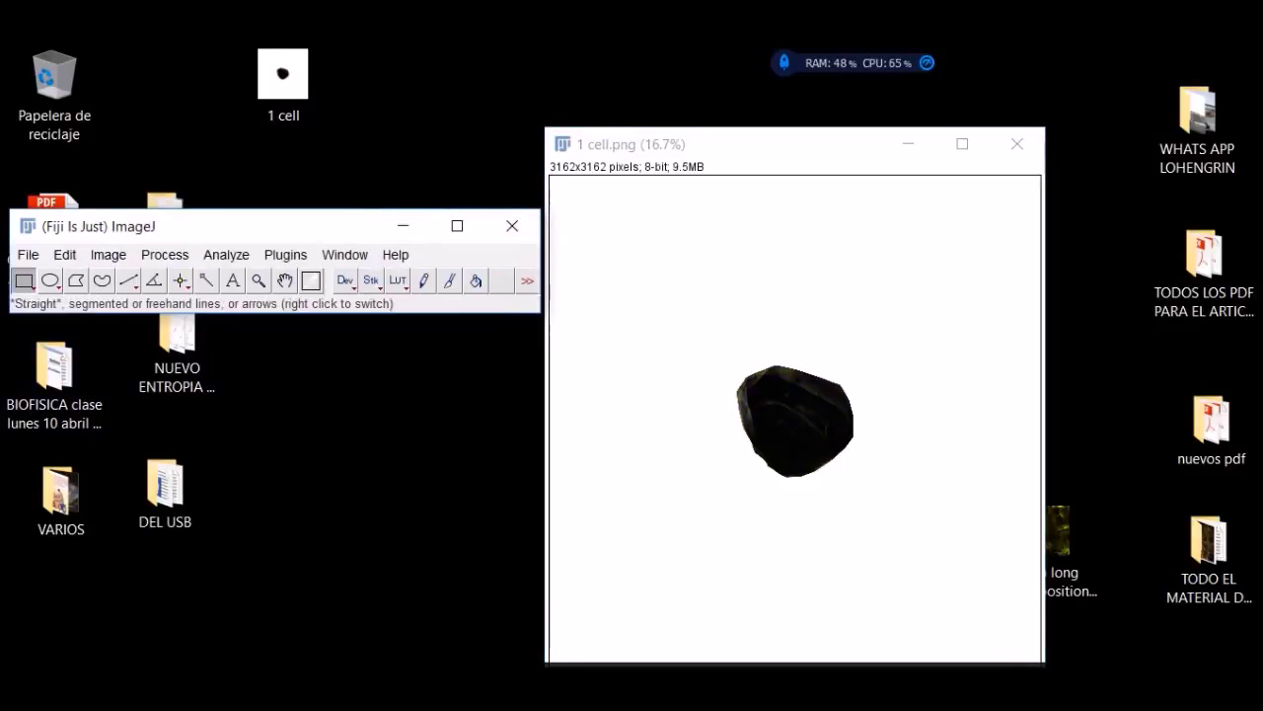
{"action": "left_click", "coordinate": [109, 254]}
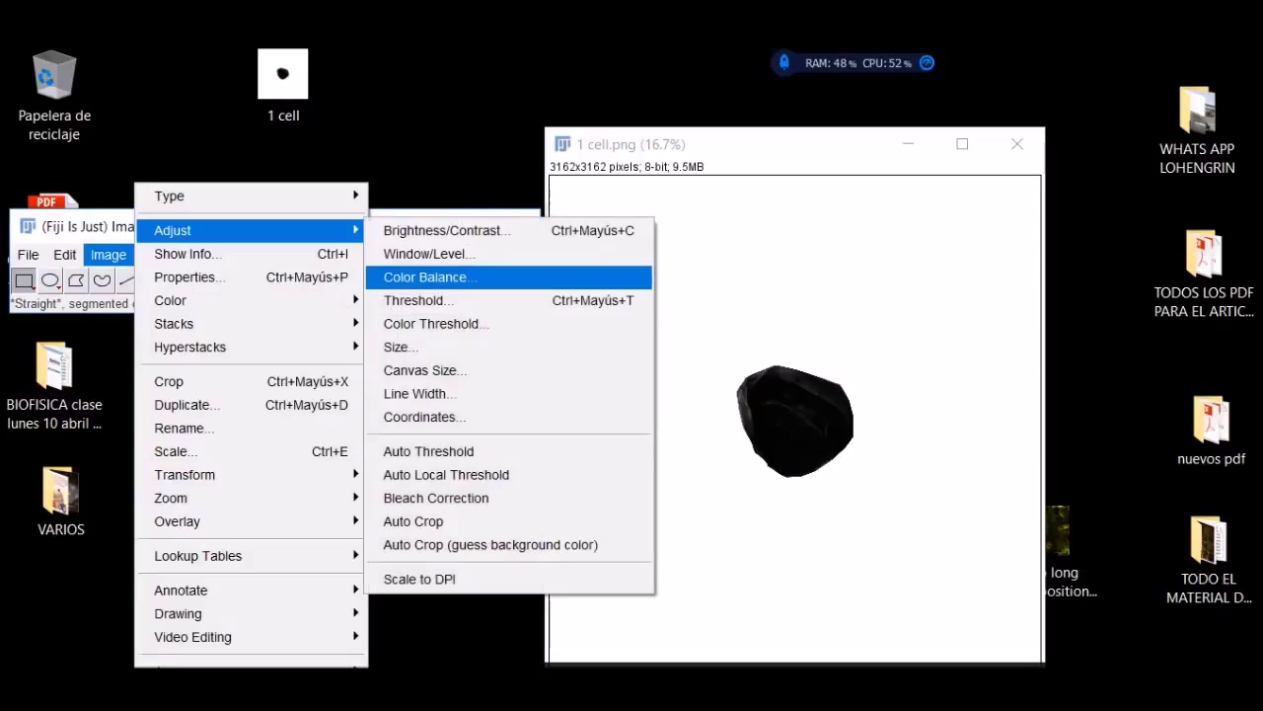
{"action": "left_click", "coordinate": [414, 300]}
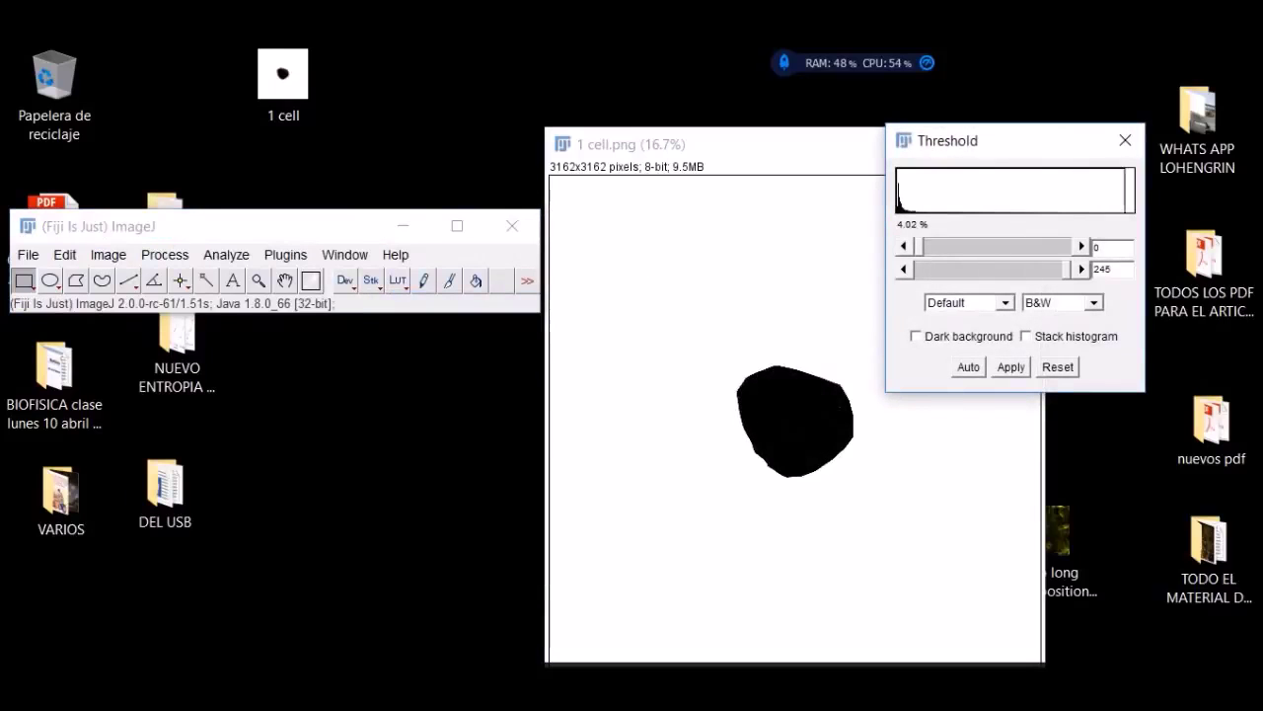
{"action": "left_click_drag", "start_coordinate": [937, 268], "coordinate": [1068, 268]}
{"action": "left_click", "coordinate": [904, 268]}
{"action": "left_click", "coordinate": [1010, 366]}
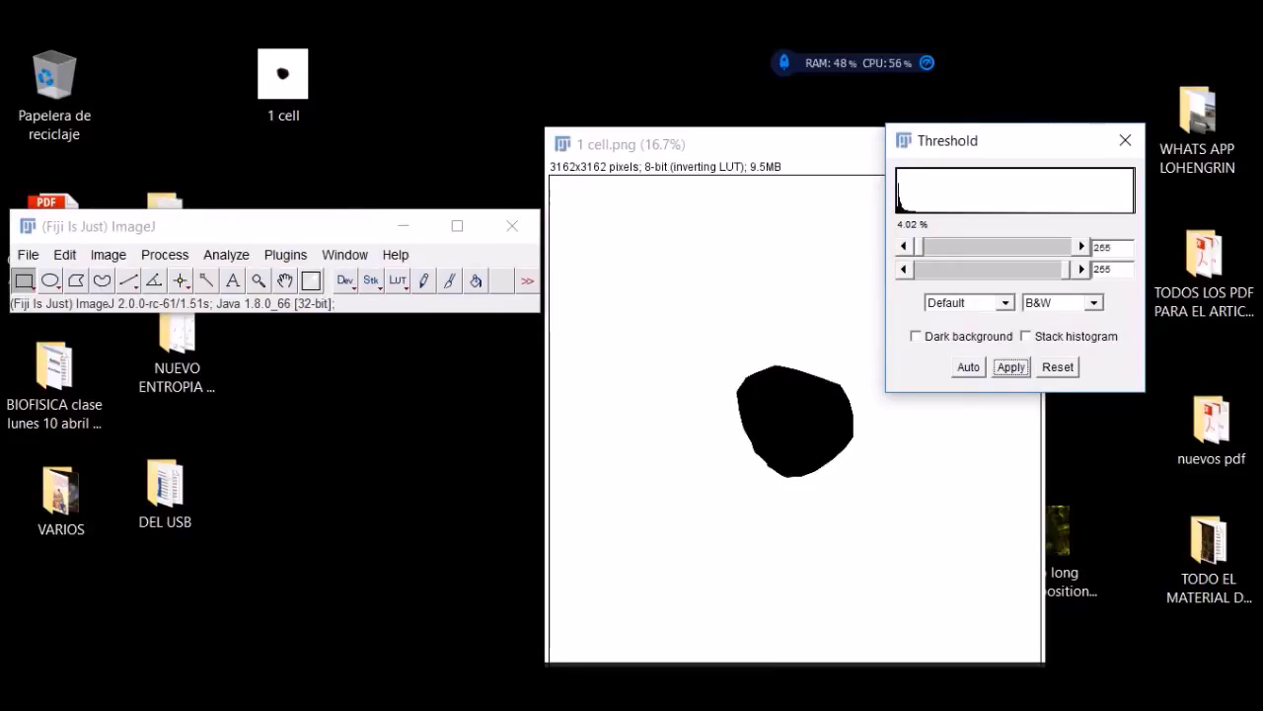
{"action": "left_click", "coordinate": [1125, 140]}
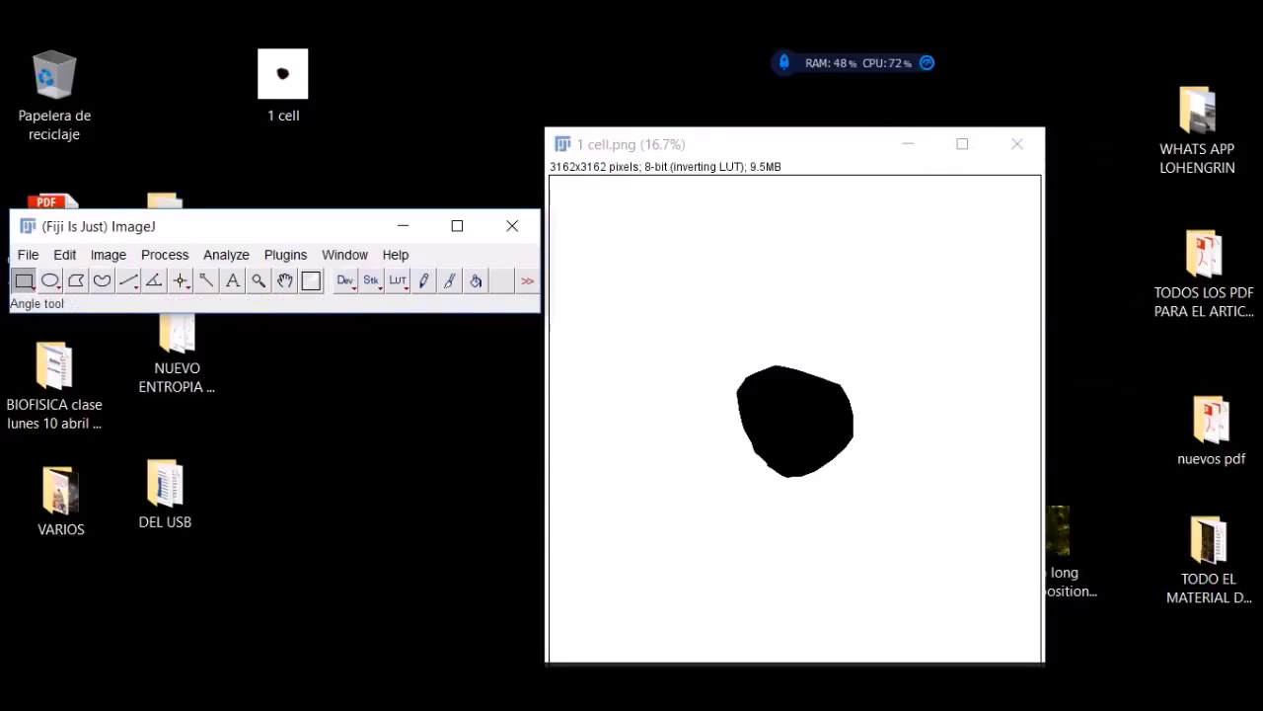
{"action": "left_click", "coordinate": [165, 254]}
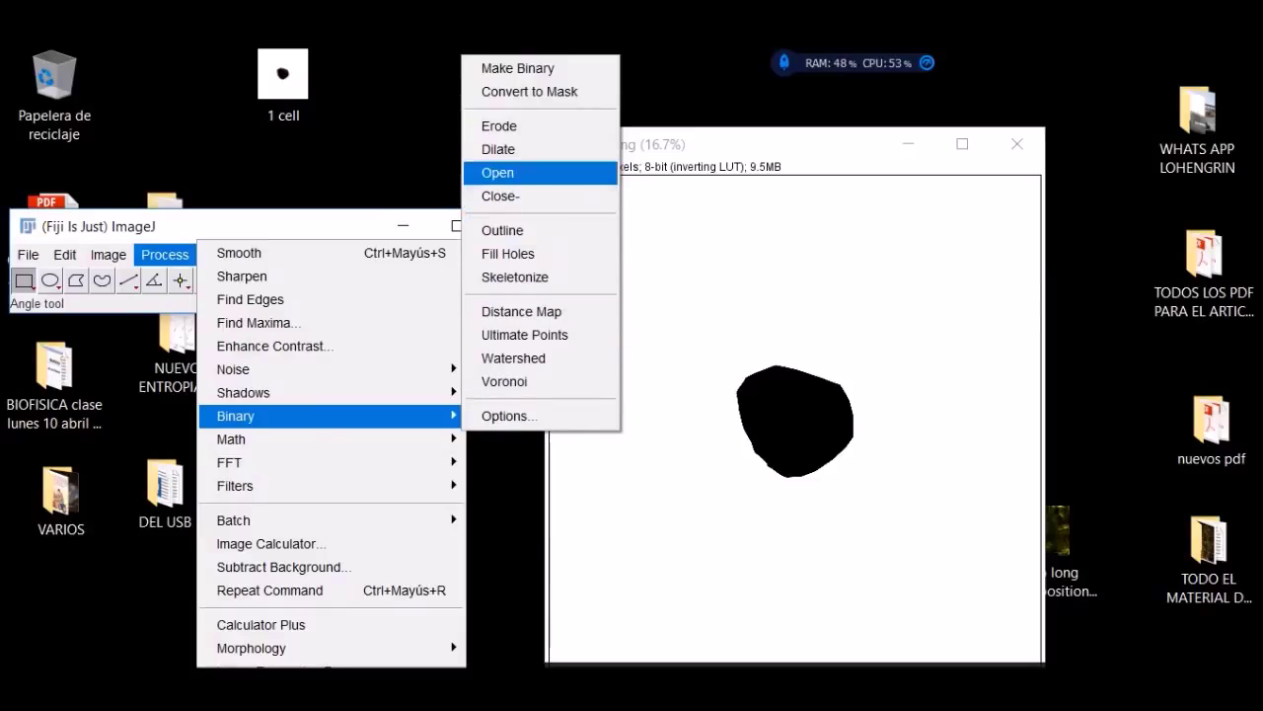
Make the image binary and measure it: area 9998244, perimeter 12648, circularity 0.785.
{"action": "left_click", "coordinate": [517, 68]}
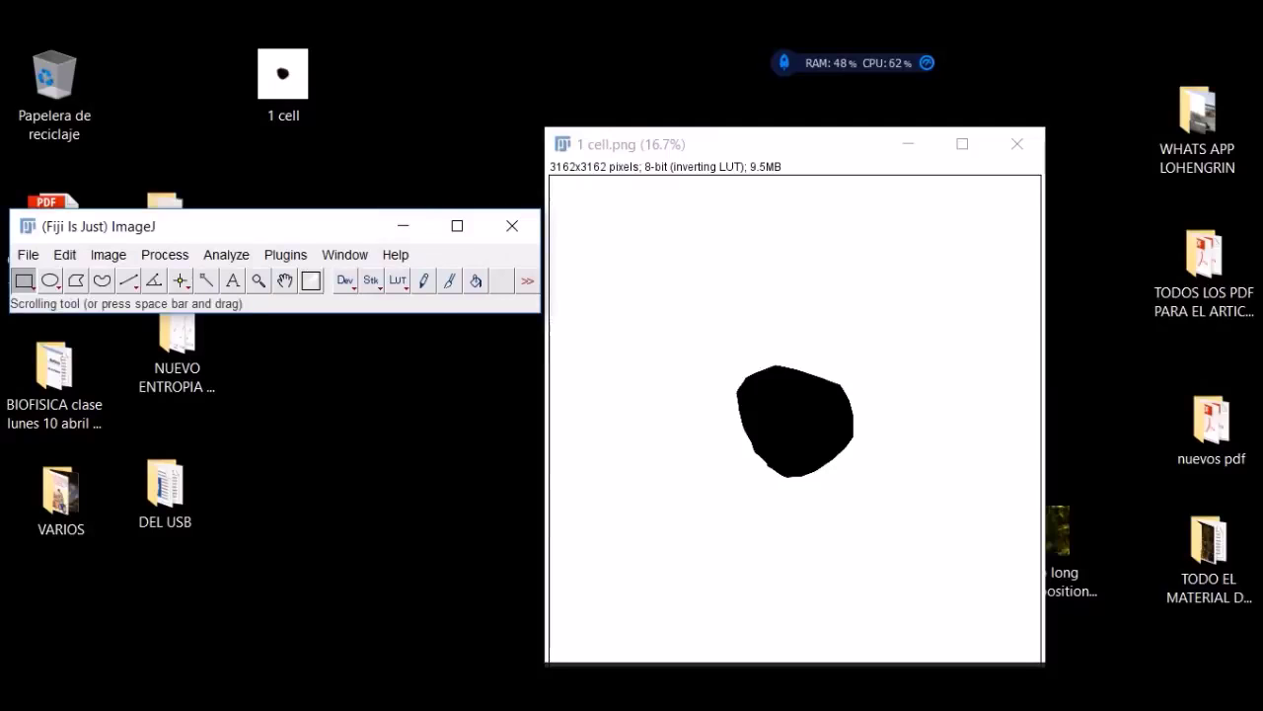
{"action": "left_click", "coordinate": [226, 254]}
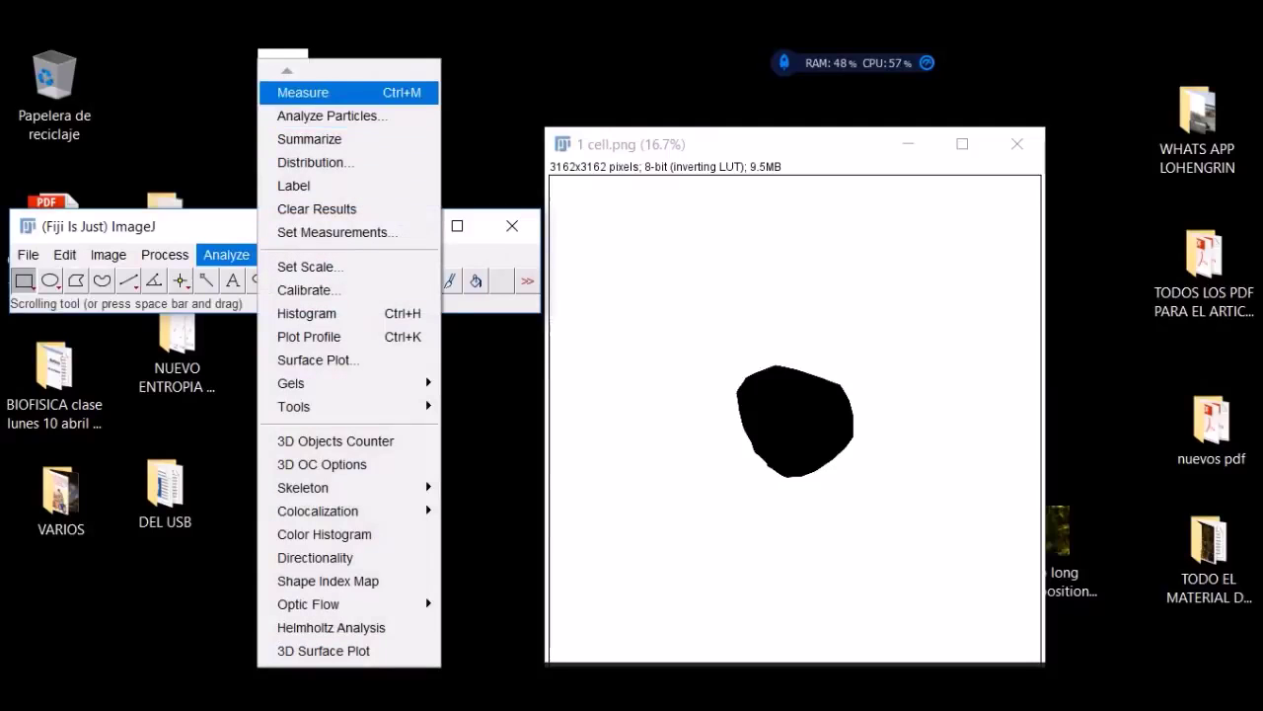
{"action": "left_click", "coordinate": [306, 92]}
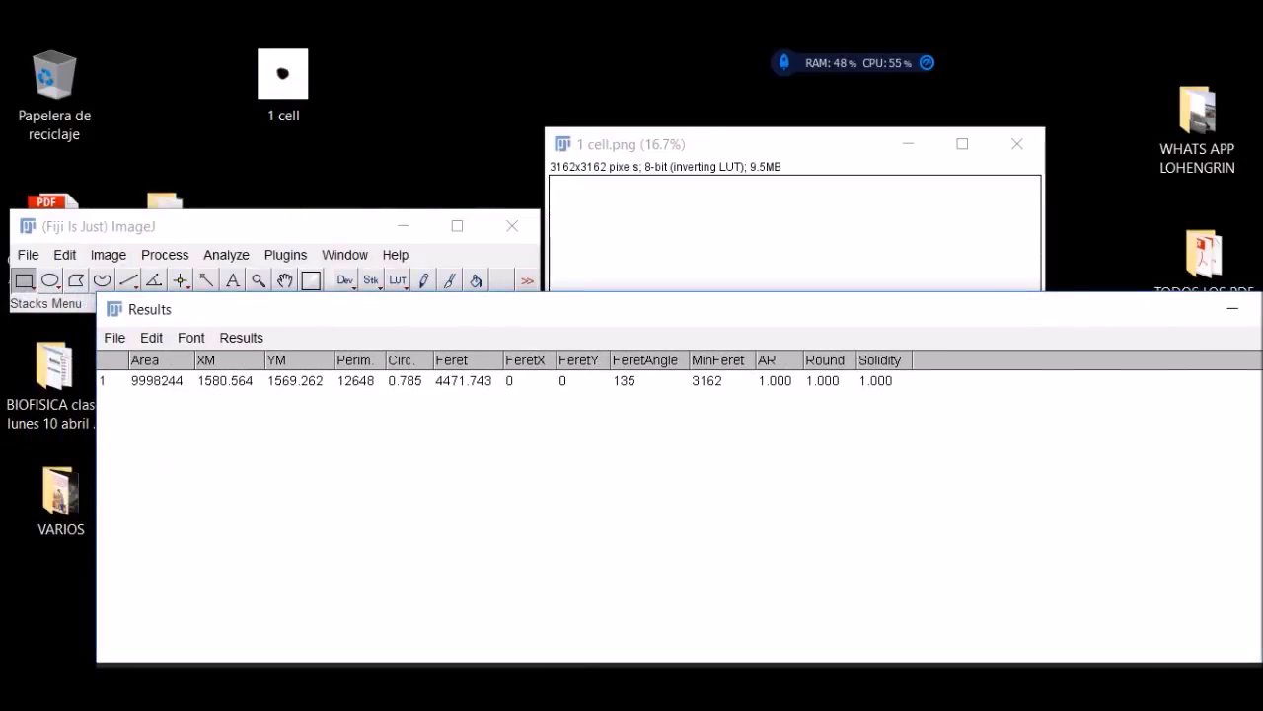
{"action": "left_click_drag", "start_coordinate": [592, 309], "coordinate": [516, 306]}
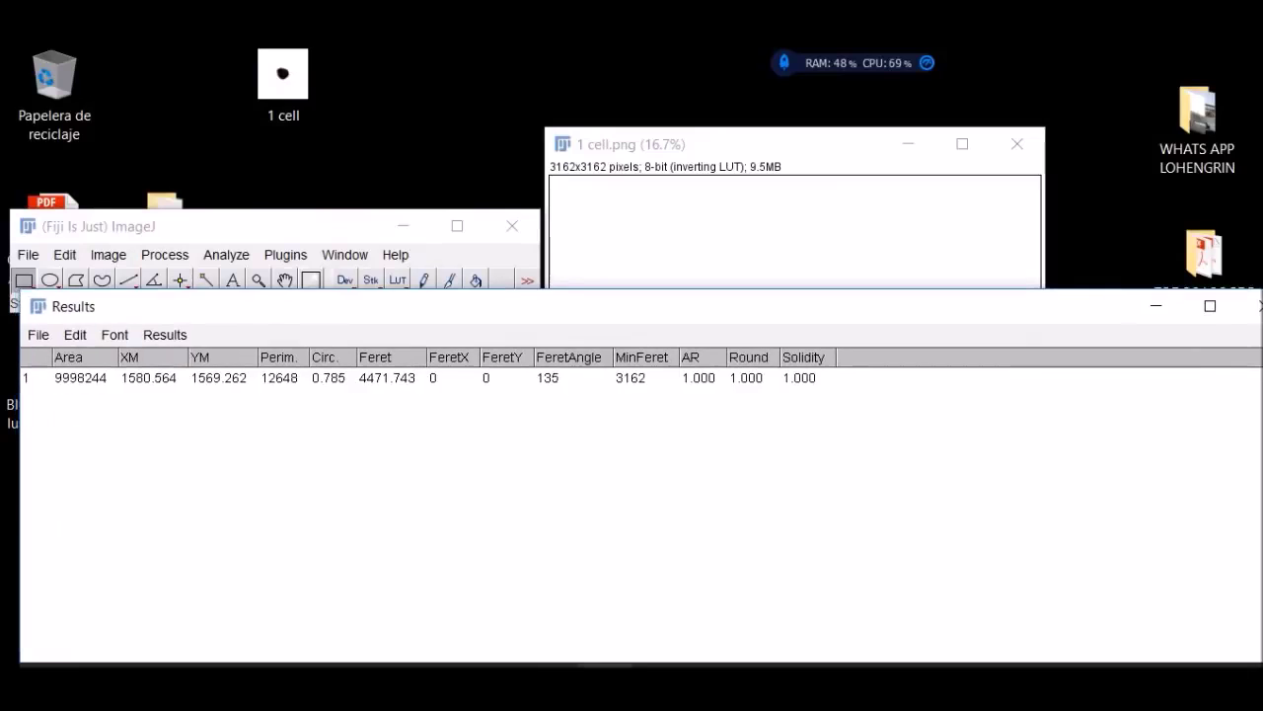